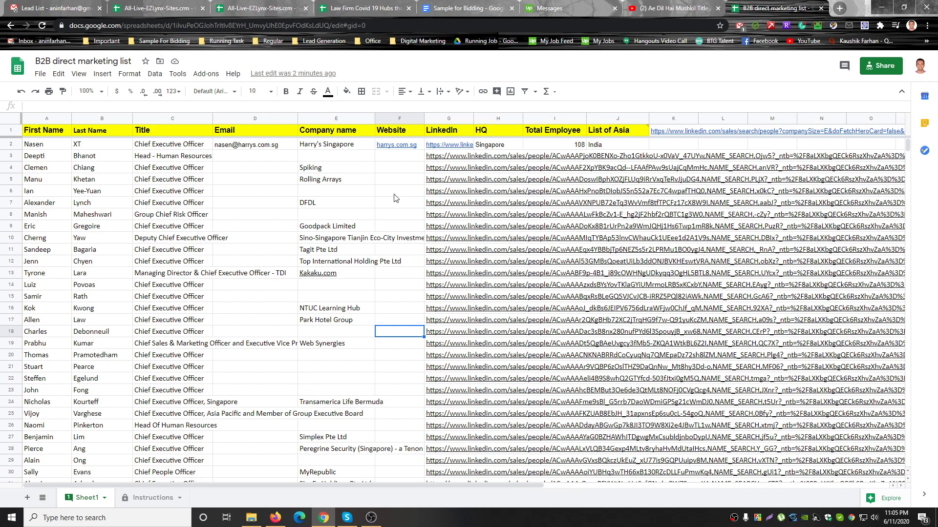
Review the headquarters and employee-location criteria on the Instructions sheet, in both the English and Bengali versions.
{"action": "left_click", "coordinate": [147, 498]}
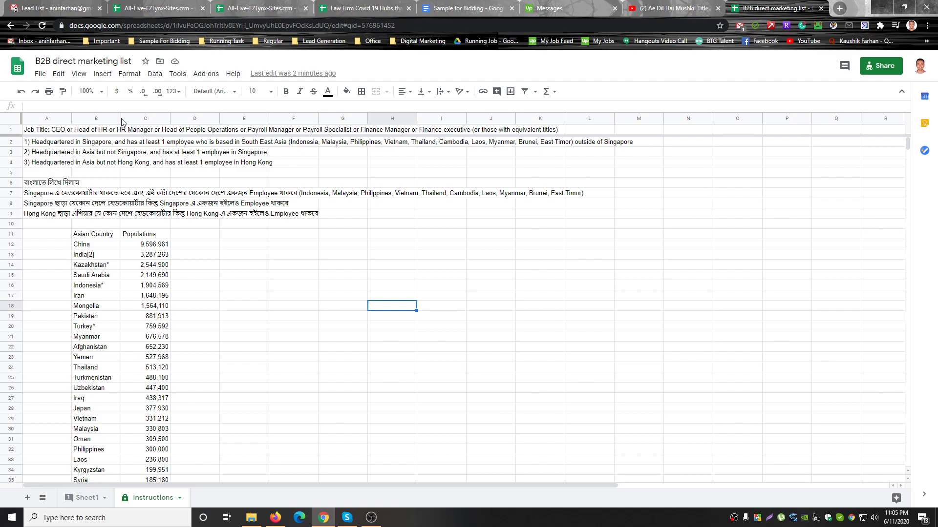
{"action": "left_click_drag", "start_coordinate": [51, 142], "coordinate": [60, 165]}
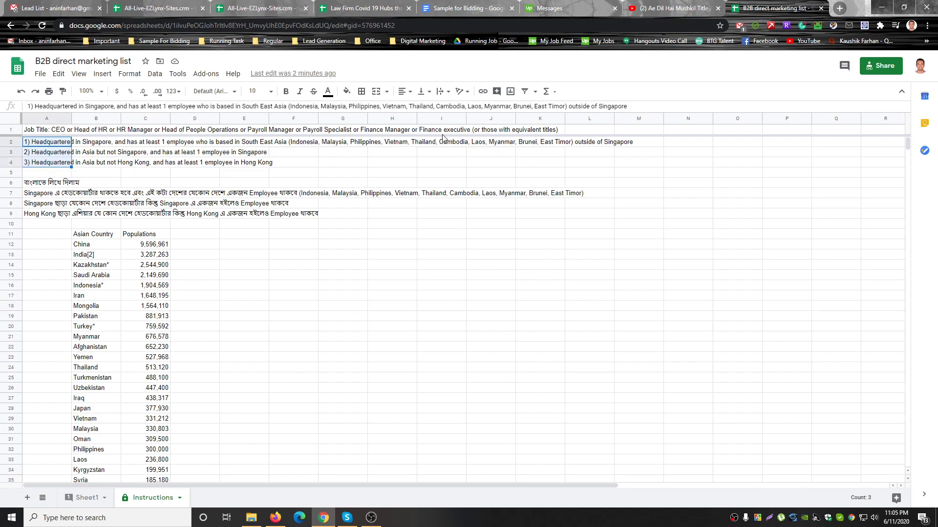
{"action": "left_click_drag", "start_coordinate": [42, 197], "coordinate": [53, 215]}
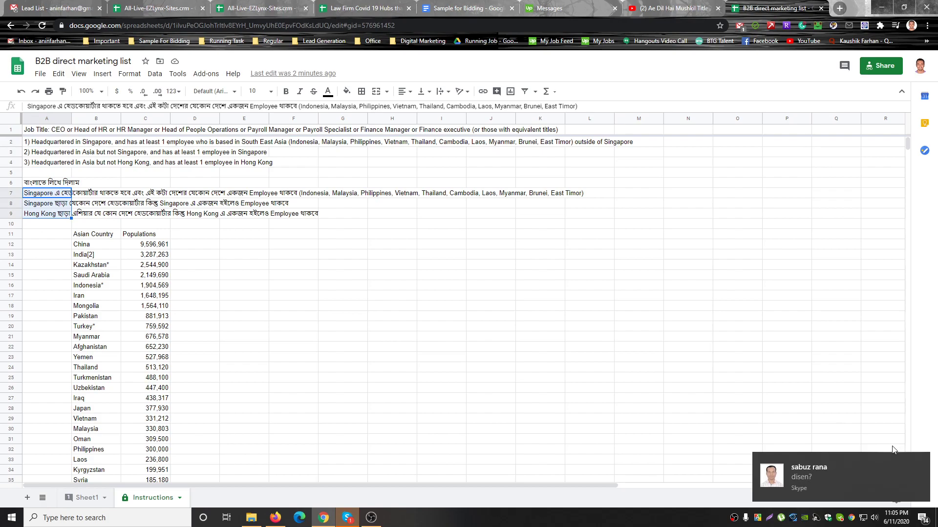
{"action": "left_click", "coordinate": [919, 462]}
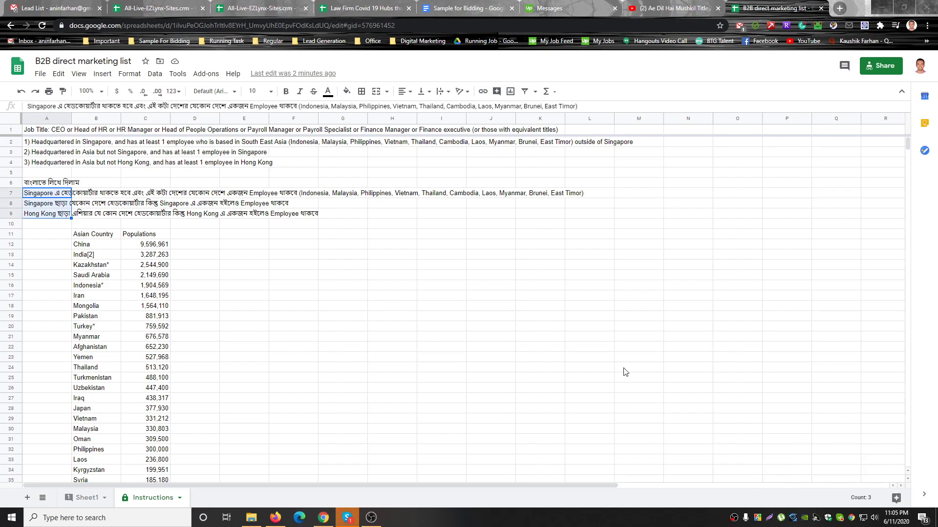
{"action": "left_click", "coordinate": [53, 197]}
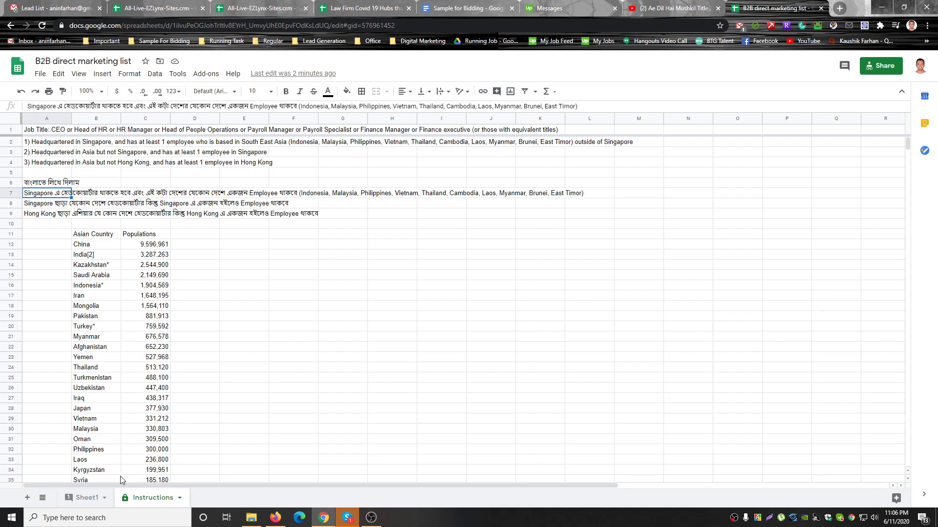
Examine the LinkedIn column and the completed Harry's Singapore row on Sheet1 alongside the Instructions sheet.
{"action": "left_click", "coordinate": [87, 498]}
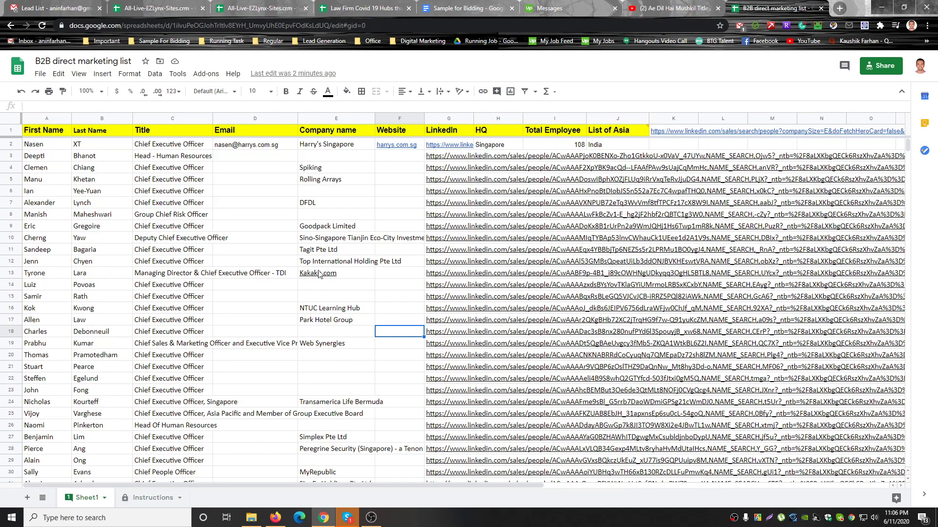
{"action": "left_click", "coordinate": [452, 119]}
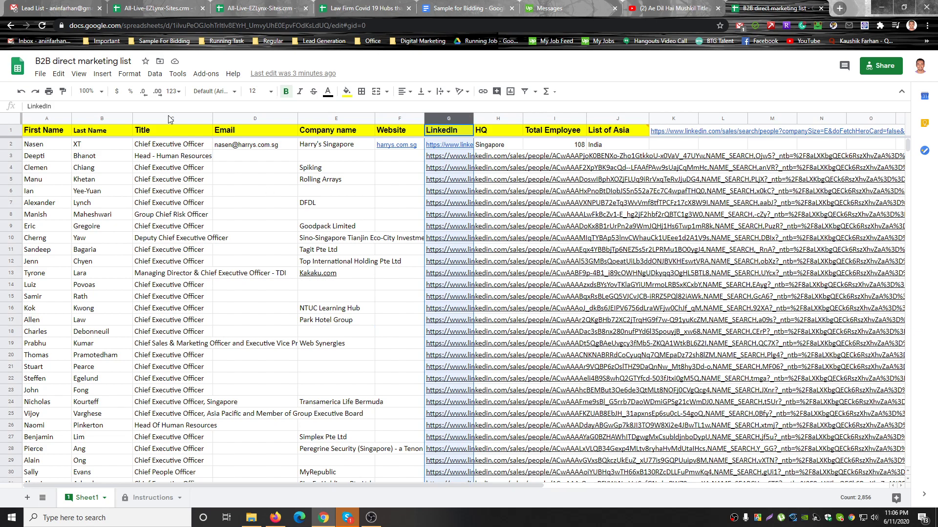
{"action": "left_click", "coordinate": [153, 498]}
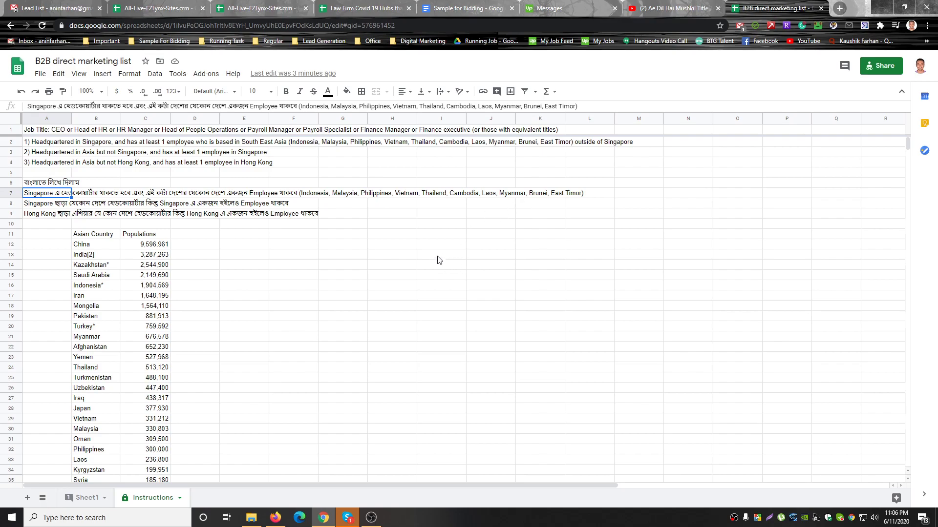
{"action": "left_click", "coordinate": [85, 497]}
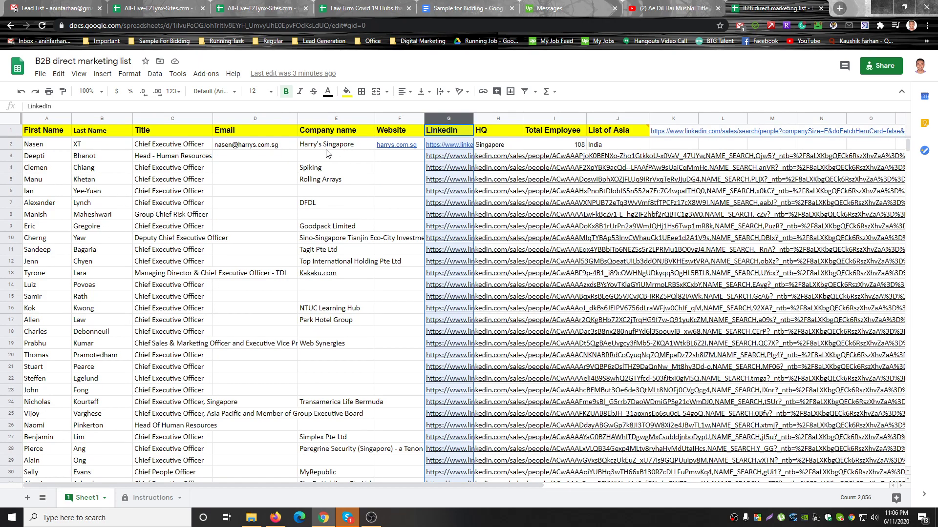
{"action": "left_click", "coordinate": [320, 146]}
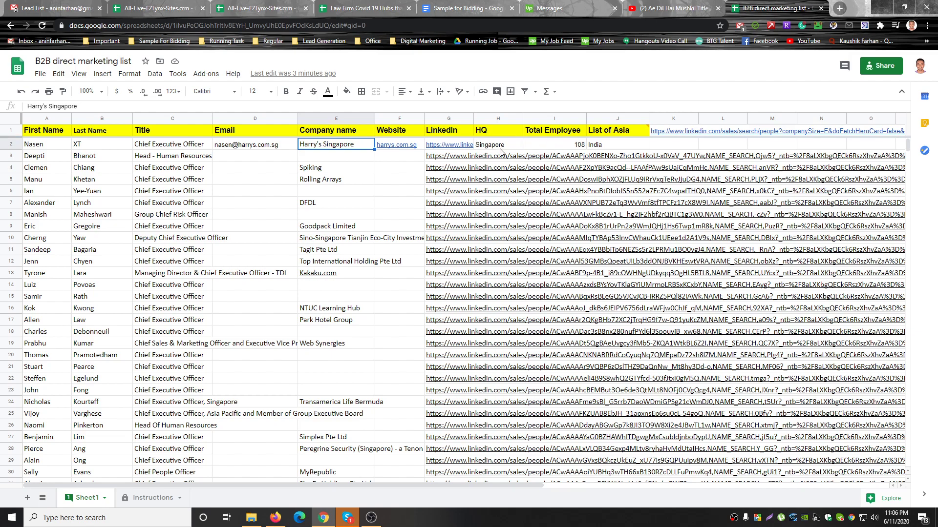
{"action": "left_click", "coordinate": [607, 146]}
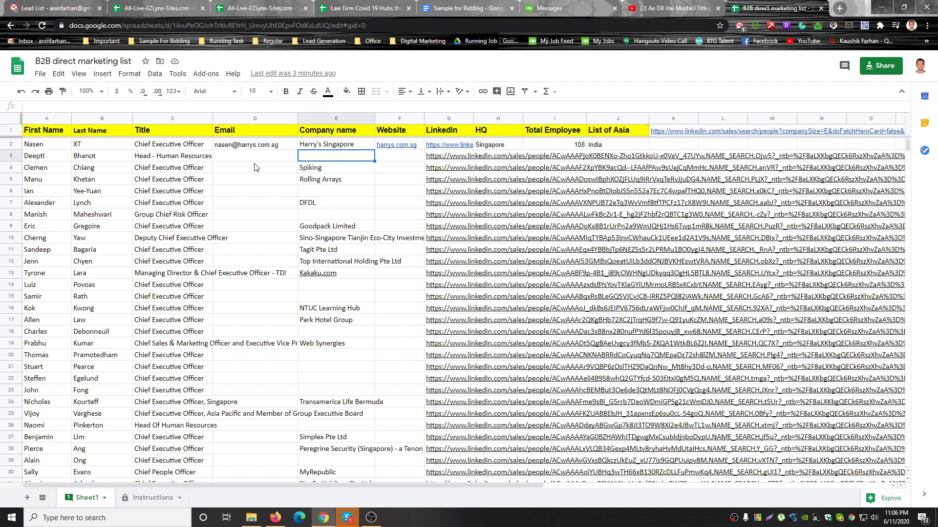
Open the LinkedIn Sales Navigator profile of the lead in row 3 and go to their current employer's company page.
{"action": "left_click", "coordinate": [445, 157]}
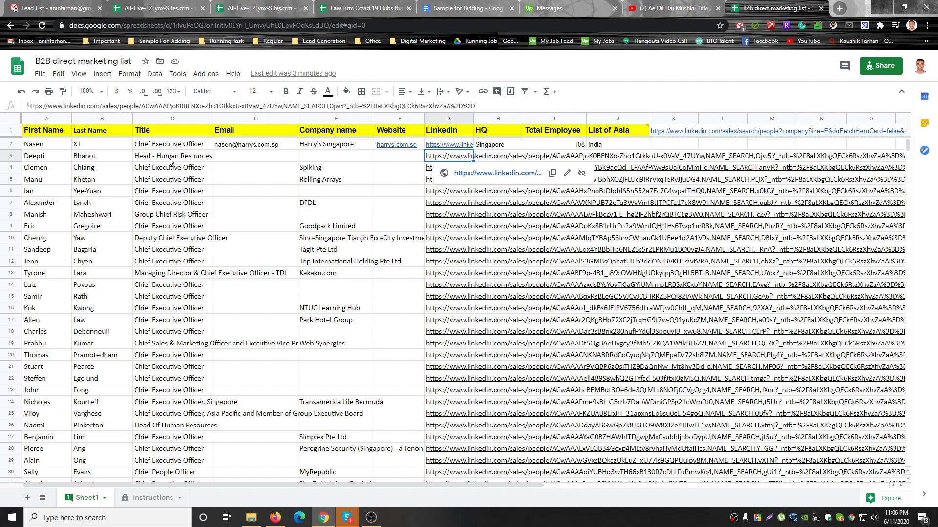
{"action": "left_click", "coordinate": [466, 174]}
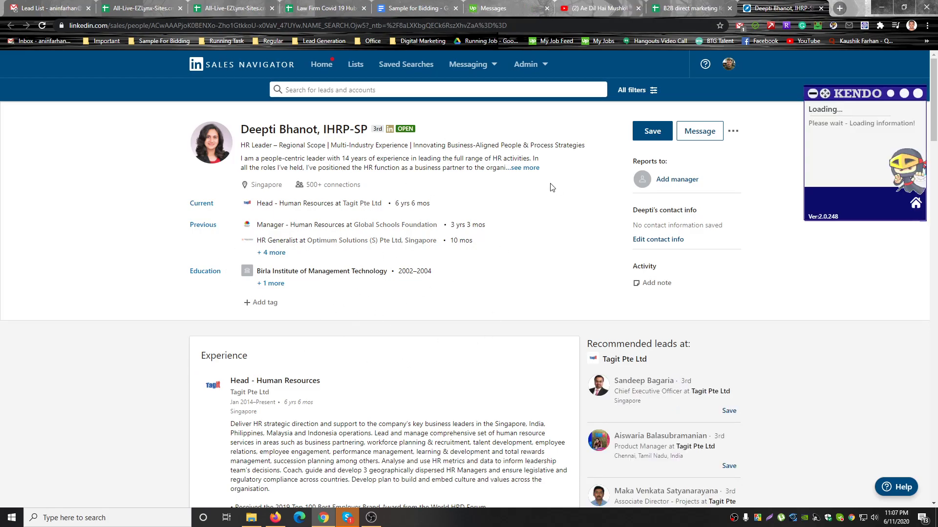
{"action": "scroll", "coordinate": [554, 190], "scroll_direction": "down", "scroll_amount": 3}
{"action": "mouse_move", "coordinate": [261, 268]}
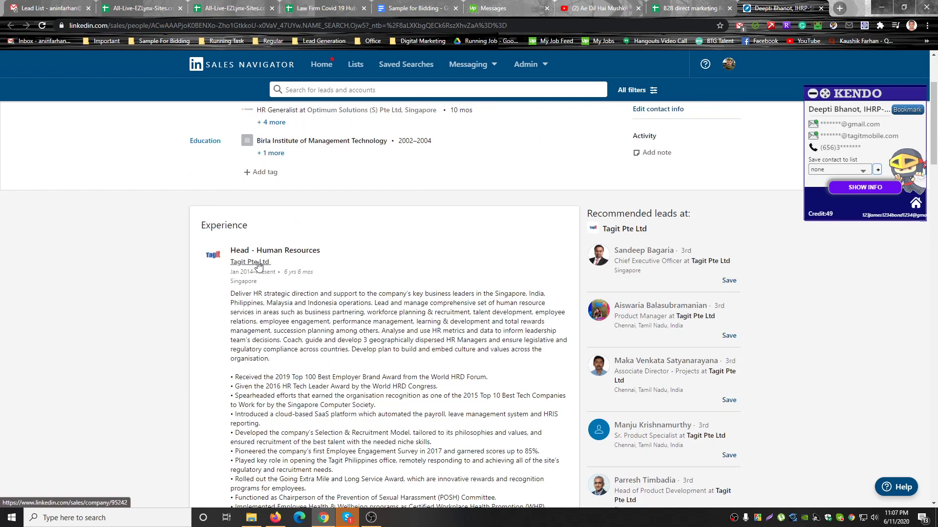
{"action": "left_click", "coordinate": [259, 264]}
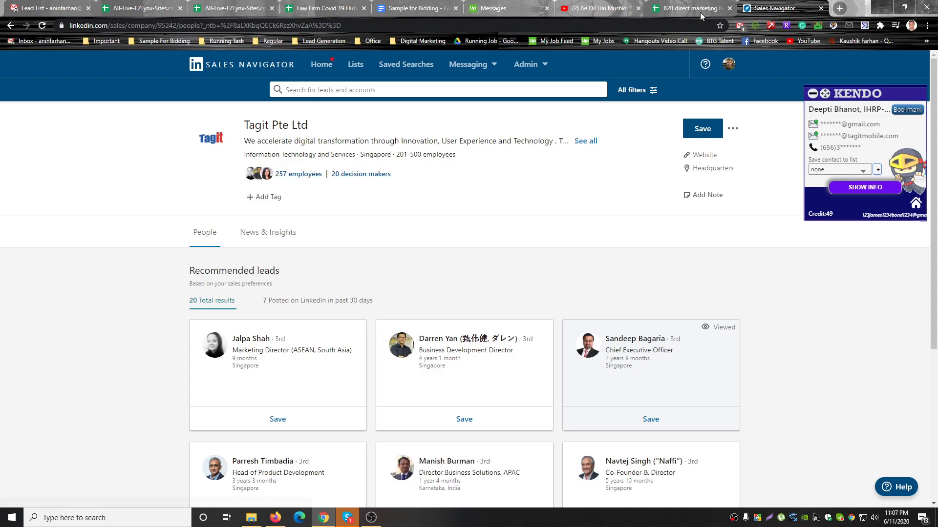
View the headquarters address of Tagit Pte Ltd in Sales Navigator and return to the lead list on Sheet1.
{"action": "mouse_move", "coordinate": [716, 171]}
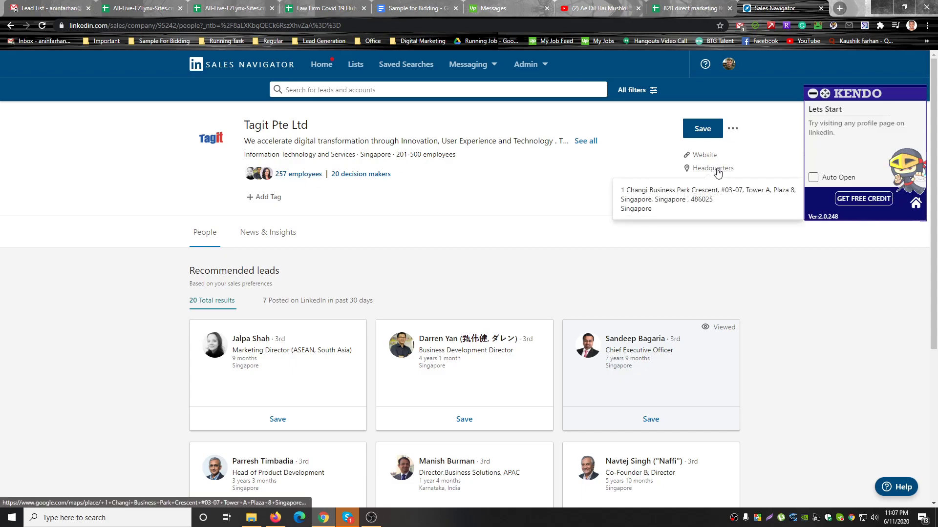
{"action": "left_click", "coordinate": [685, 10]}
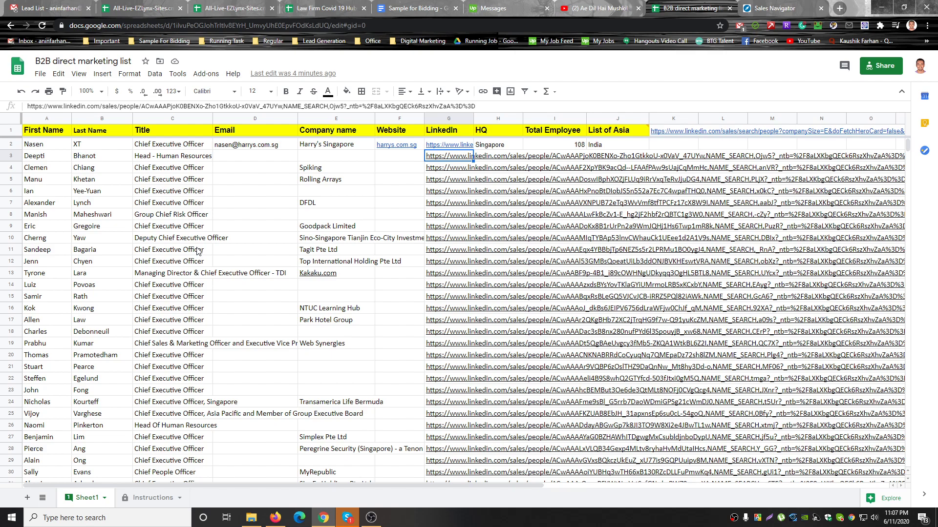
{"action": "left_click", "coordinate": [776, 8]}
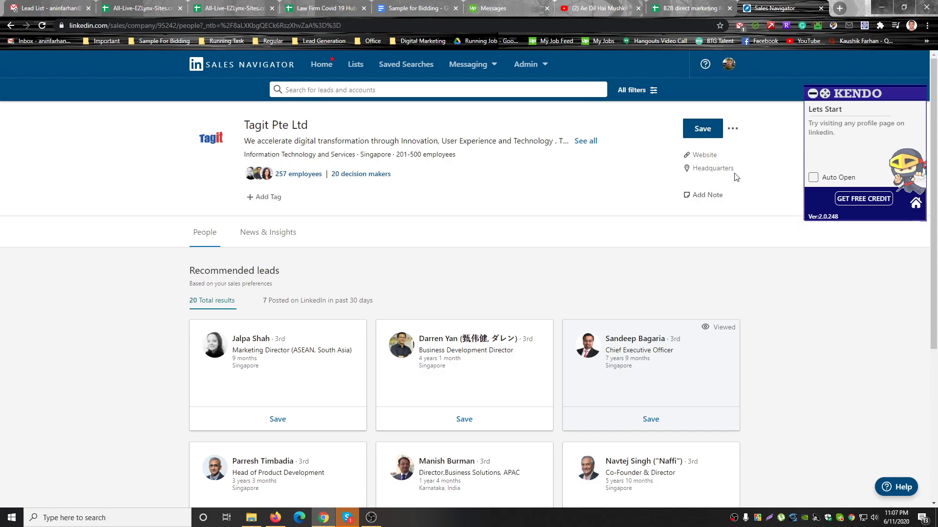
{"action": "mouse_move", "coordinate": [709, 173]}
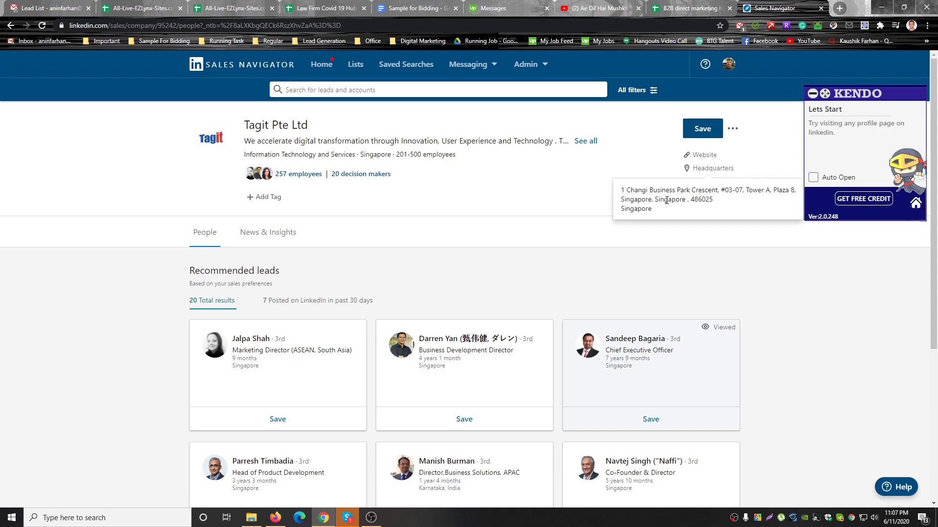
{"action": "left_click_drag", "start_coordinate": [651, 199], "coordinate": [641, 198]}
{"action": "key", "text": "ctrl+shift+Tab"}
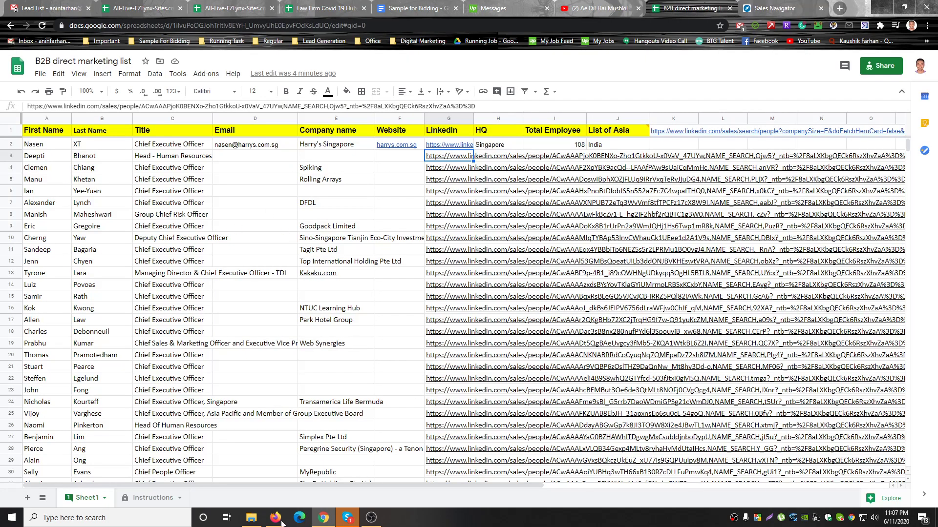
Highlight the Bengali Hong Kong criterion in A9:F9 of the Instructions sheet with a red fill.
{"action": "left_click", "coordinate": [153, 500]}
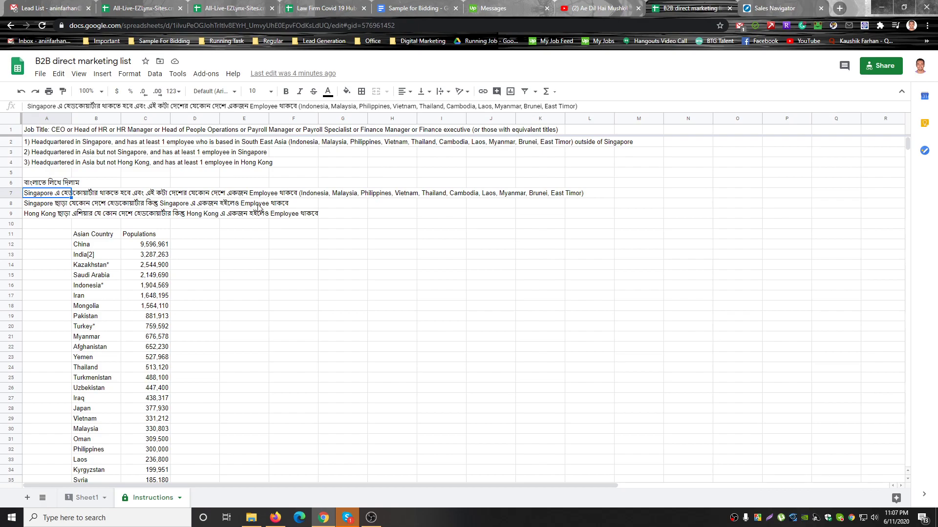
{"action": "left_click", "coordinate": [39, 220]}
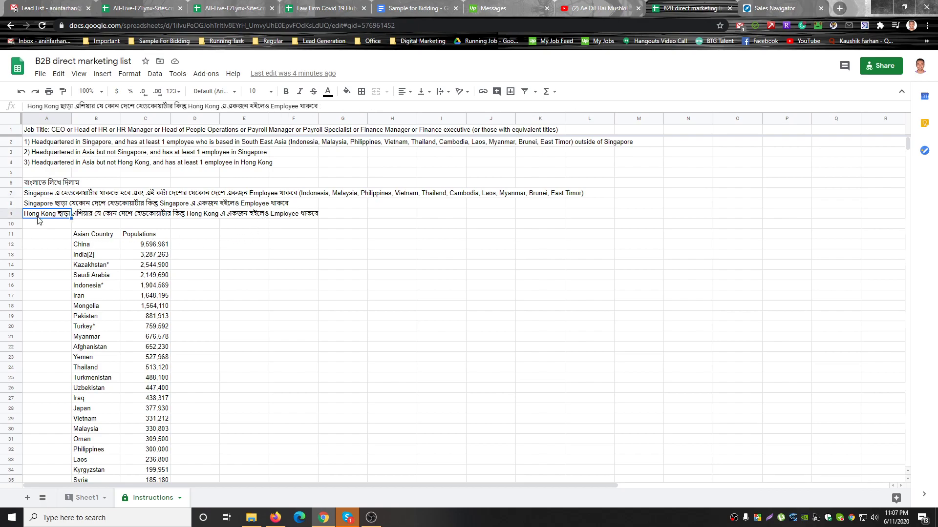
{"action": "left_click_drag", "start_coordinate": [38, 220], "coordinate": [299, 218]}
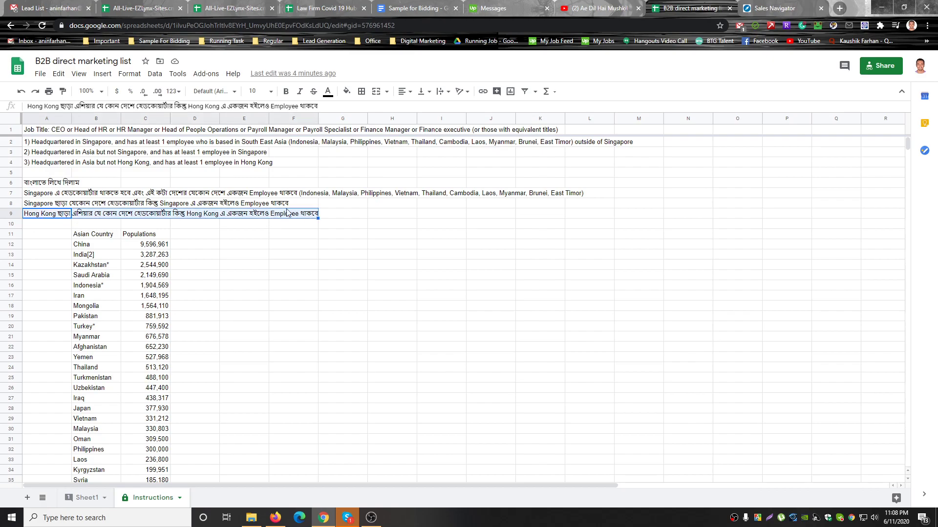
{"action": "left_click", "coordinate": [346, 91]}
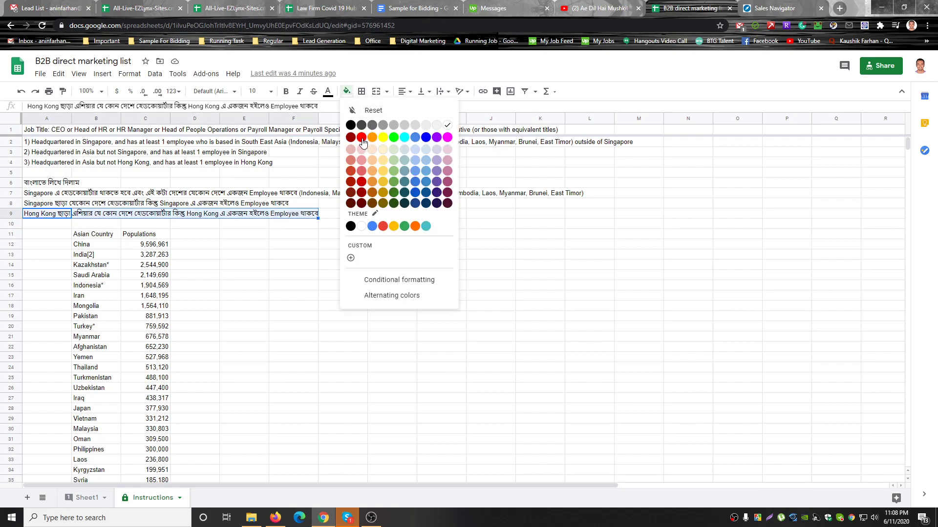
{"action": "left_click", "coordinate": [362, 144]}
{"action": "left_click", "coordinate": [309, 349]}
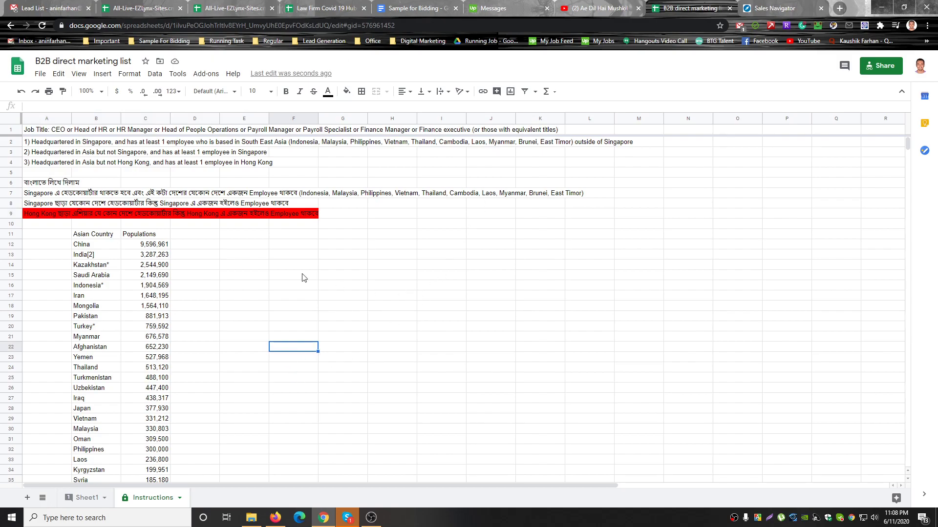
Reset the fill color of A9:F9 on the Instructions sheet.
{"action": "left_click_drag", "start_coordinate": [38, 216], "coordinate": [298, 215]}
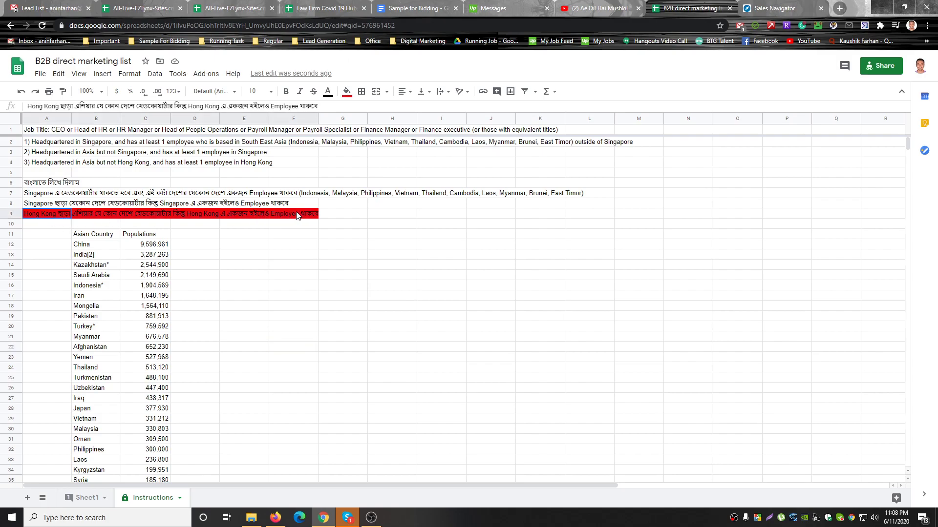
{"action": "left_click", "coordinate": [346, 91]}
{"action": "left_click", "coordinate": [360, 109]}
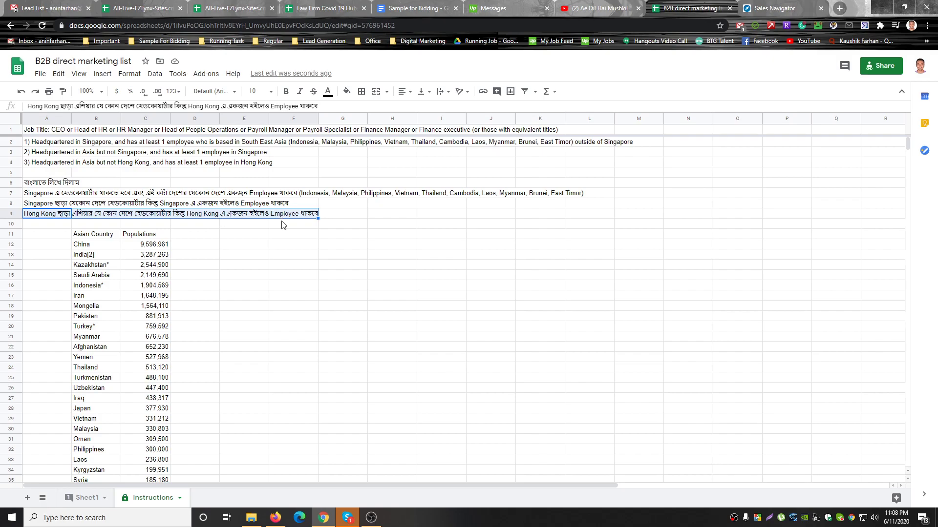
Switch to Sales Navigator, open the full employee list of Tagit Pte Ltd and expand its Geography filter.
{"action": "left_click", "coordinate": [760, 7]}
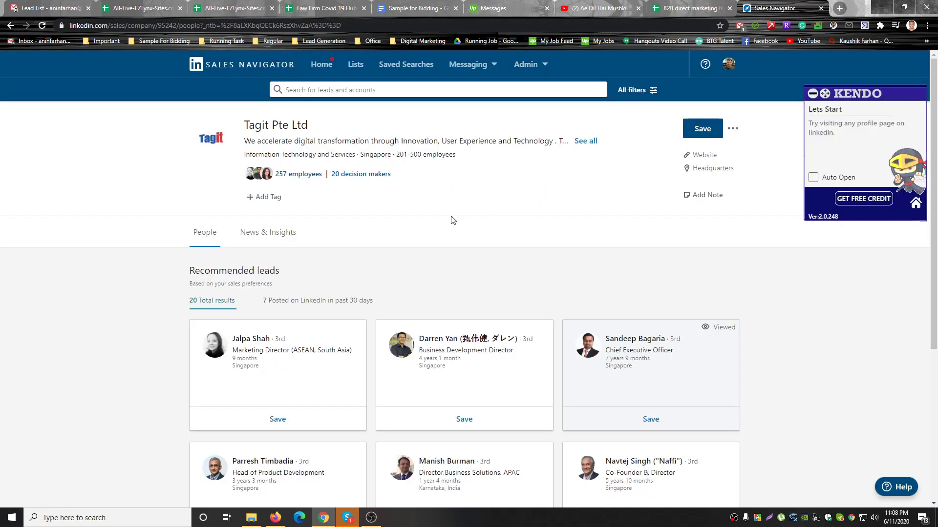
{"action": "left_click", "coordinate": [297, 179]}
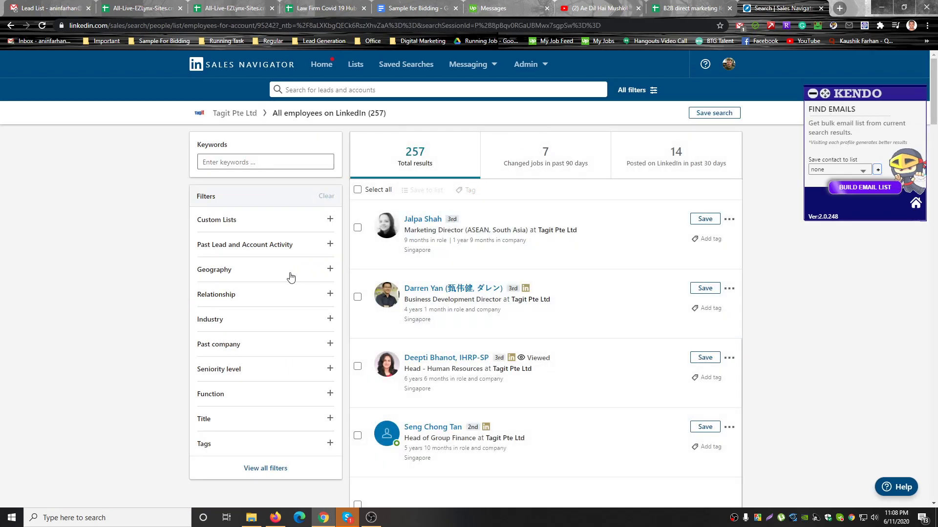
{"action": "left_click", "coordinate": [272, 272]}
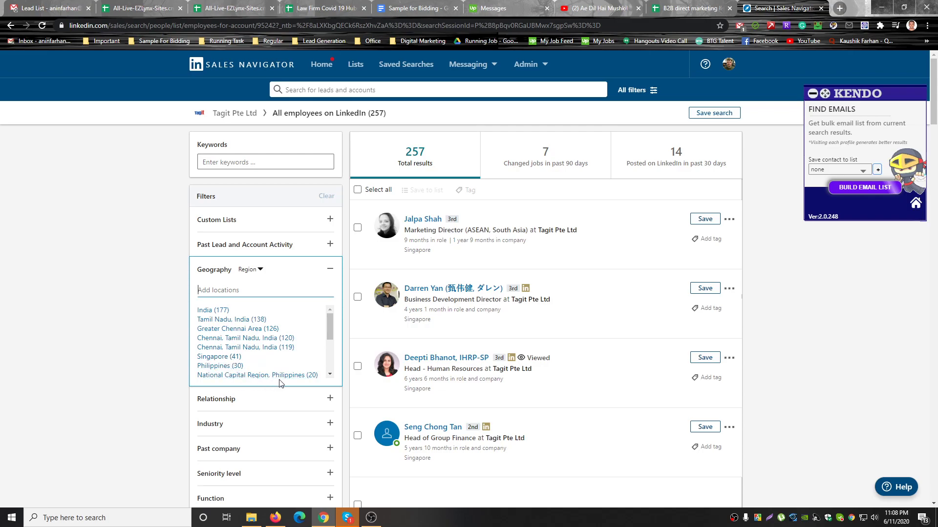
Examine the employee locations in the Geography filter and compare them with the criteria on the Instructions sheet.
{"action": "scroll", "coordinate": [293, 359], "scroll_direction": "down", "scroll_amount": 3}
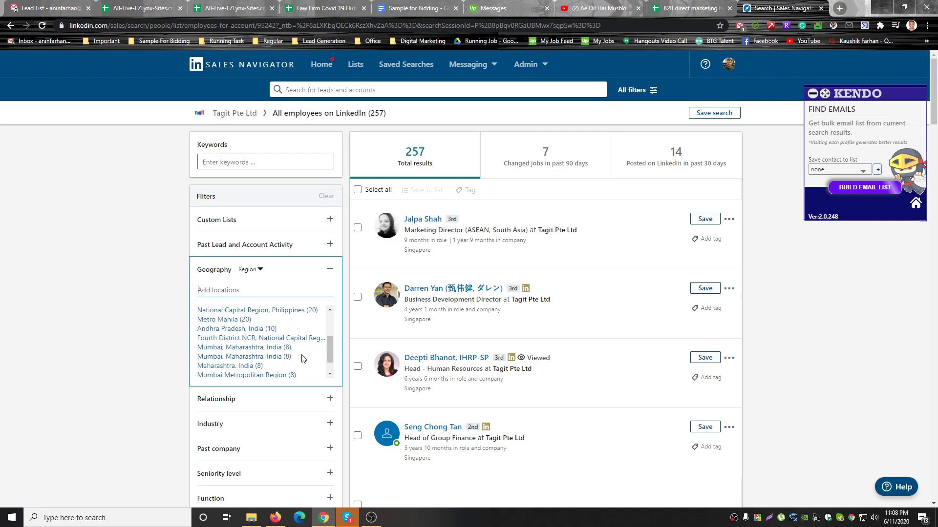
{"action": "scroll", "coordinate": [293, 367], "scroll_direction": "down", "scroll_amount": 1}
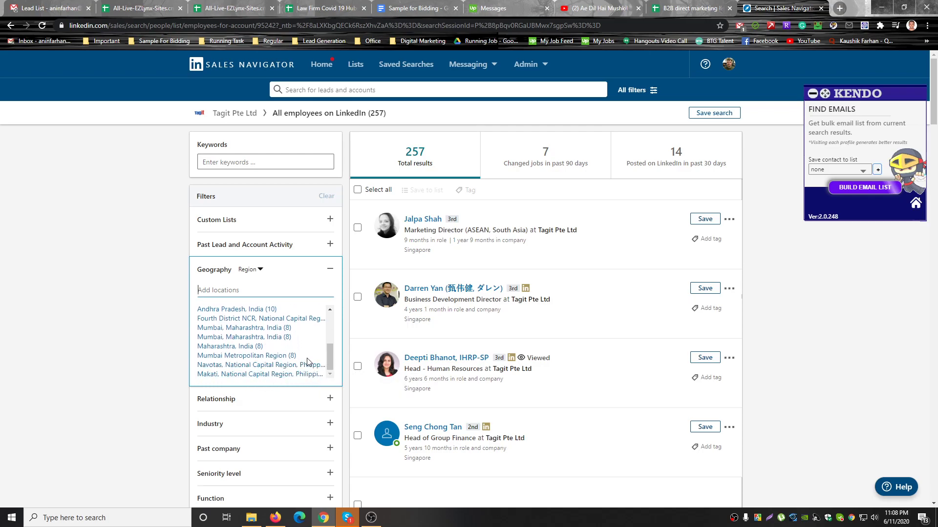
{"action": "scroll", "coordinate": [302, 364], "scroll_direction": "up", "scroll_amount": 3}
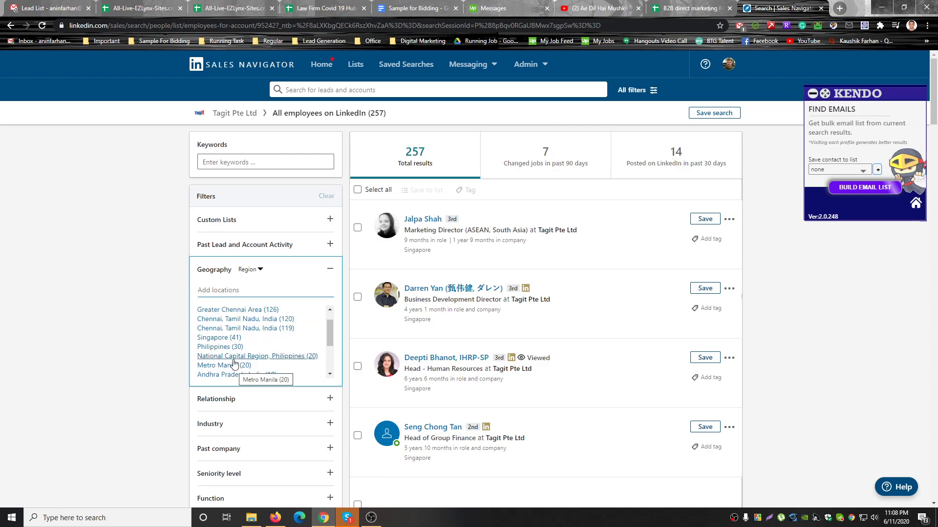
{"action": "left_click", "coordinate": [686, 8]}
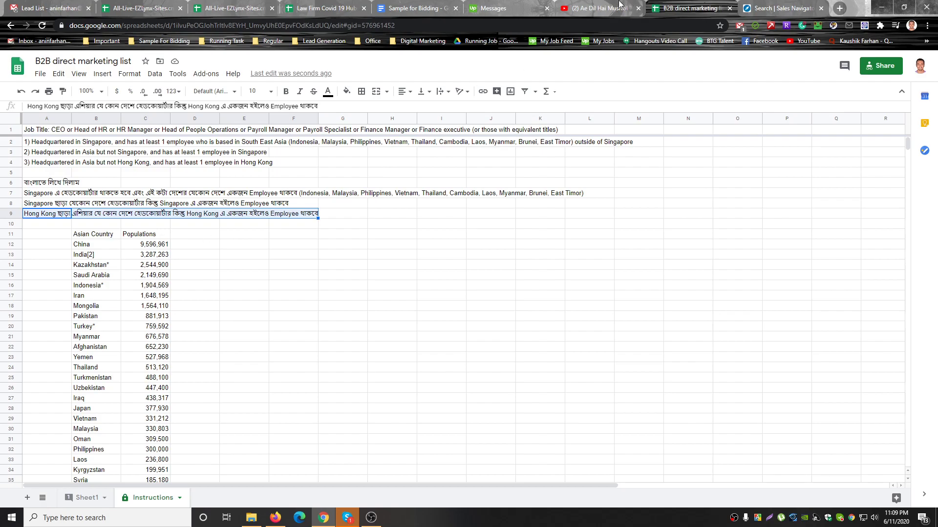
{"action": "left_click", "coordinate": [805, 7]}
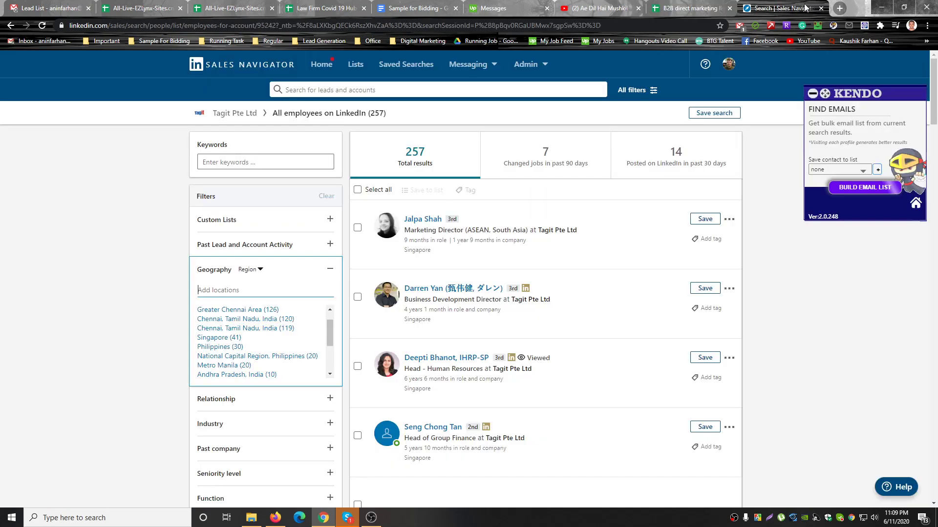
Switch to the B2B direct marketing list and copy the HQ value Singapore from H2 into H3 on Sheet1.
{"action": "left_click", "coordinate": [670, 5]}
{"action": "left_click", "coordinate": [87, 497]}
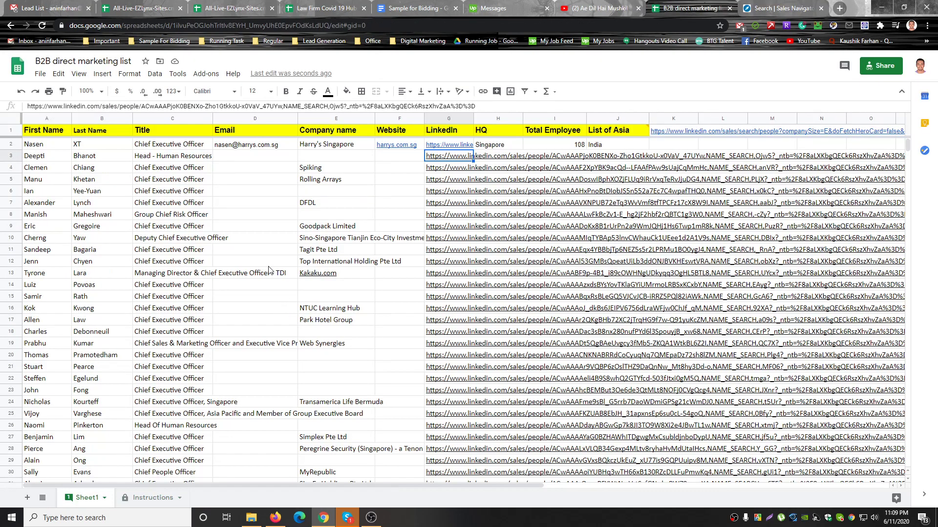
{"action": "left_click", "coordinate": [254, 162]}
{"action": "left_click", "coordinate": [326, 161]}
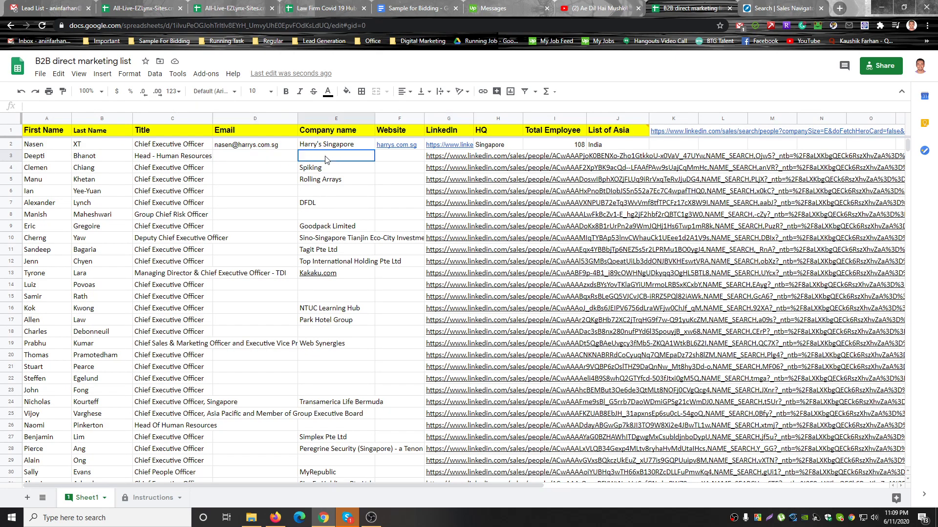
{"action": "left_click", "coordinate": [395, 160]}
{"action": "left_click", "coordinate": [493, 147]}
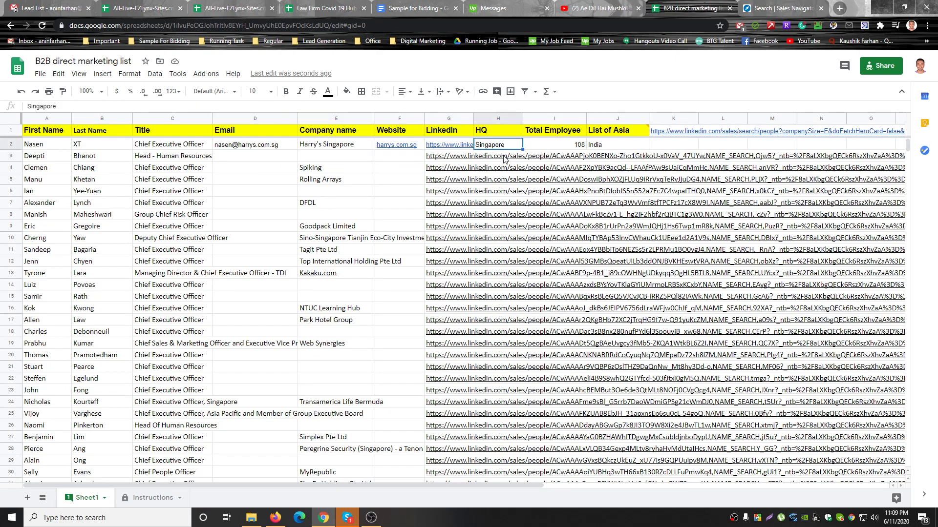
{"action": "key", "text": "ctrl+c"}
{"action": "left_click", "coordinate": [498, 157]}
{"action": "key", "text": "ctrl+v"}
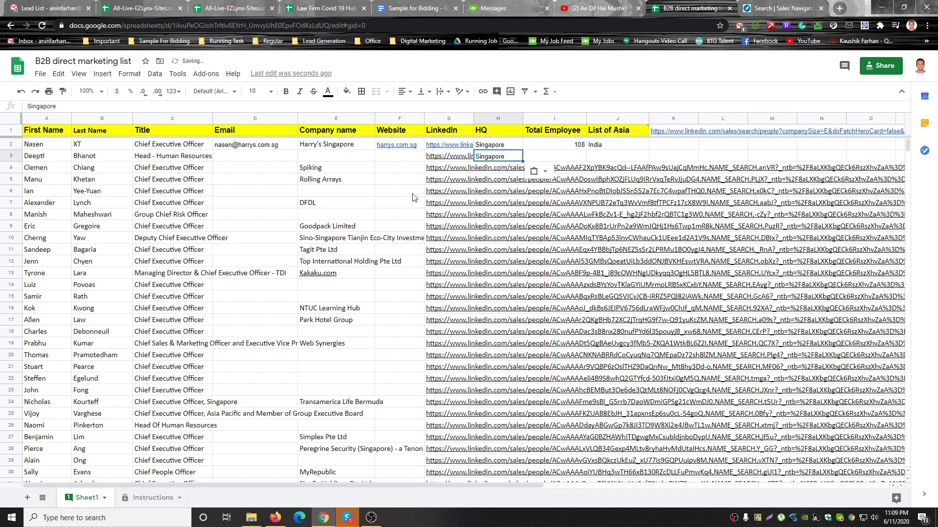
Copy Philippines from the comment on the List of Asia header into J3.
{"action": "left_click", "coordinate": [559, 161]}
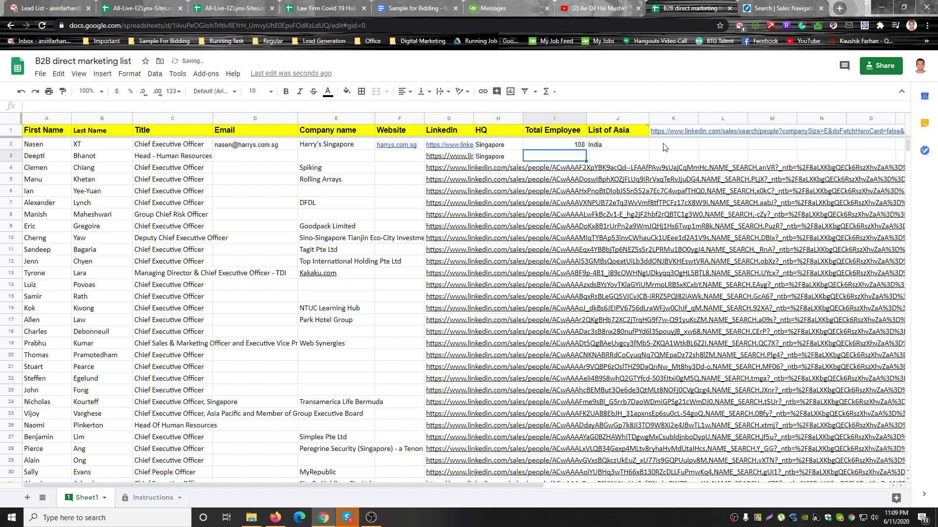
{"action": "left_click", "coordinate": [618, 162]}
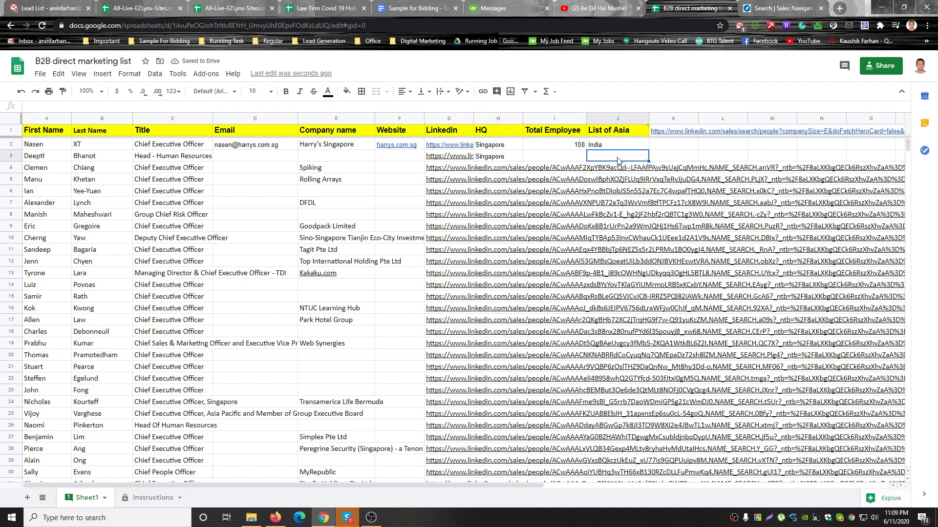
{"action": "mouse_move", "coordinate": [635, 131]}
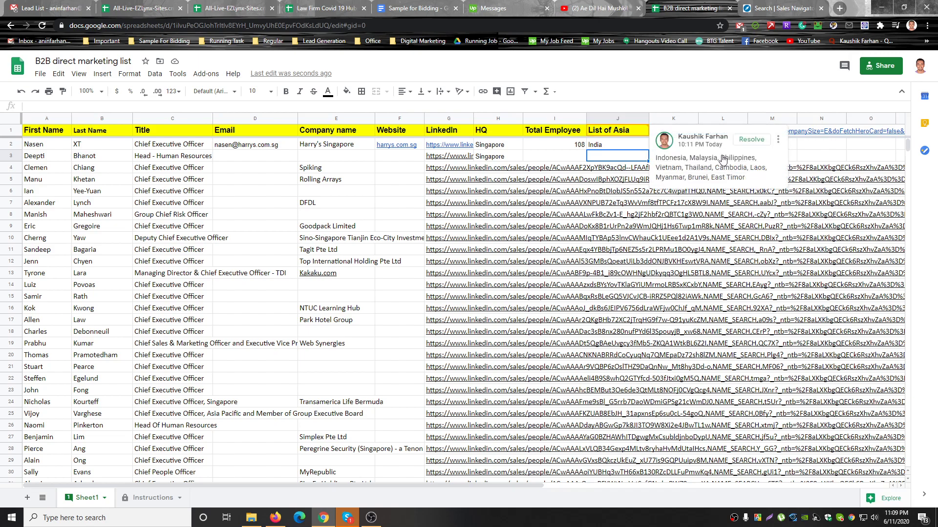
{"action": "left_click_drag", "start_coordinate": [722, 159], "coordinate": [755, 162]}
{"action": "key", "text": "ctrl+c"}
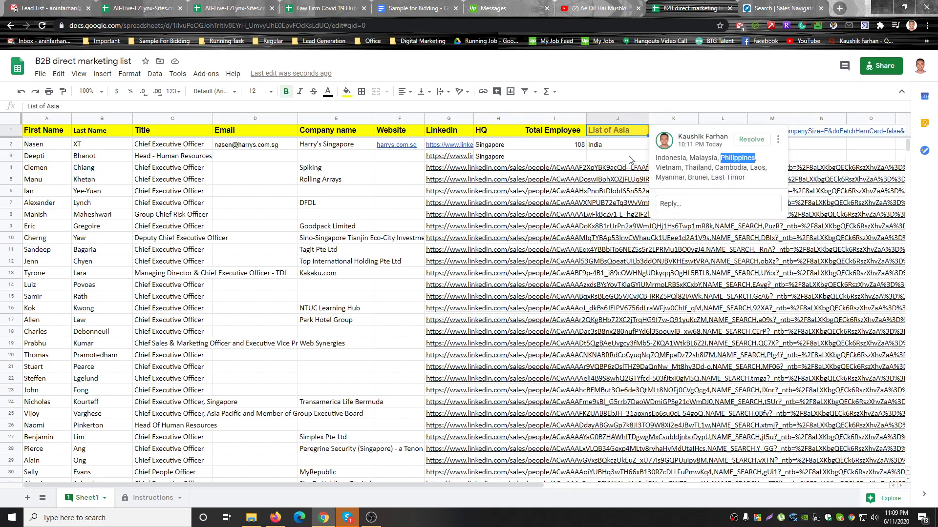
{"action": "key", "text": "Return"}
{"action": "key", "text": "ctrl+v"}
{"action": "left_click", "coordinate": [686, 145]}
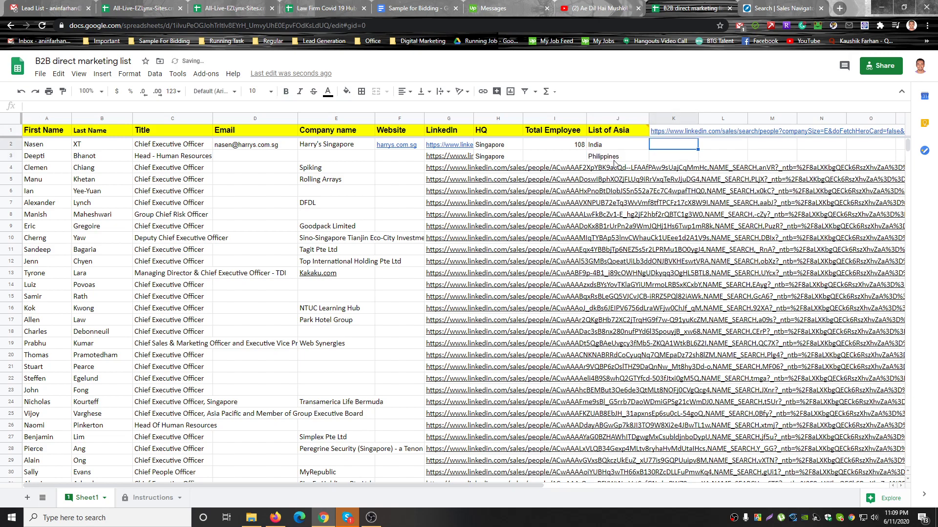
Switch to Sales Navigator, review the remaining Tagit Pte Ltd locations in the Geography filter and go back to the human resources head's profile.
{"action": "left_click", "coordinate": [778, 7]}
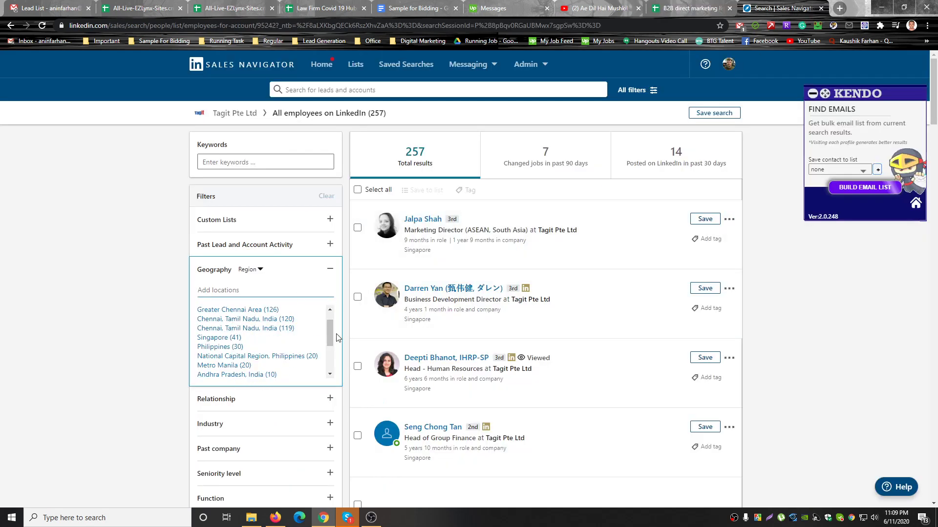
{"action": "scroll", "coordinate": [330, 335], "scroll_direction": "down", "scroll_amount": 3}
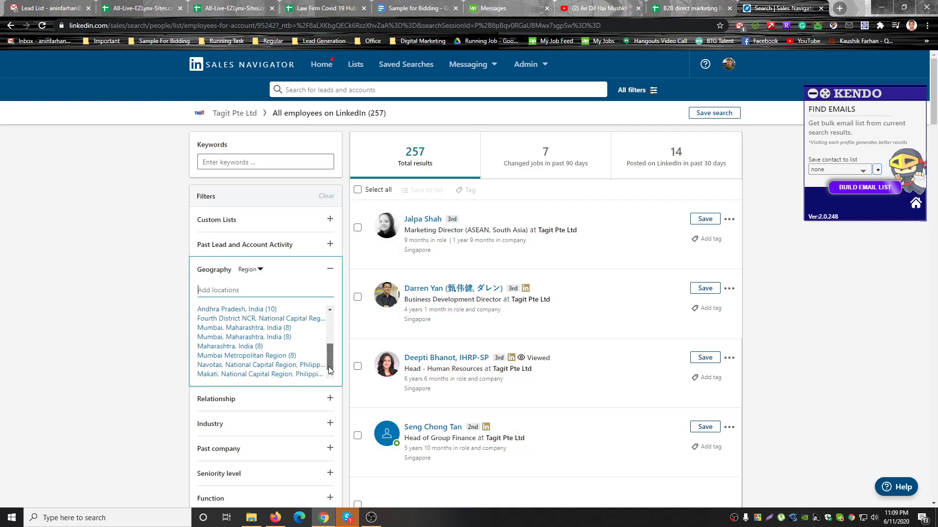
{"action": "left_click", "coordinate": [136, 252]}
{"action": "left_click", "coordinate": [10, 25]}
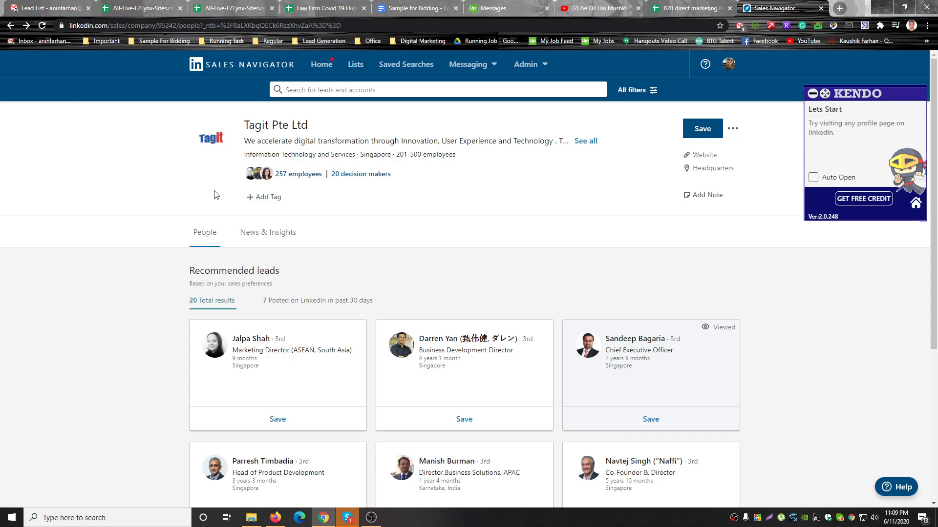
{"action": "left_click", "coordinate": [302, 175]}
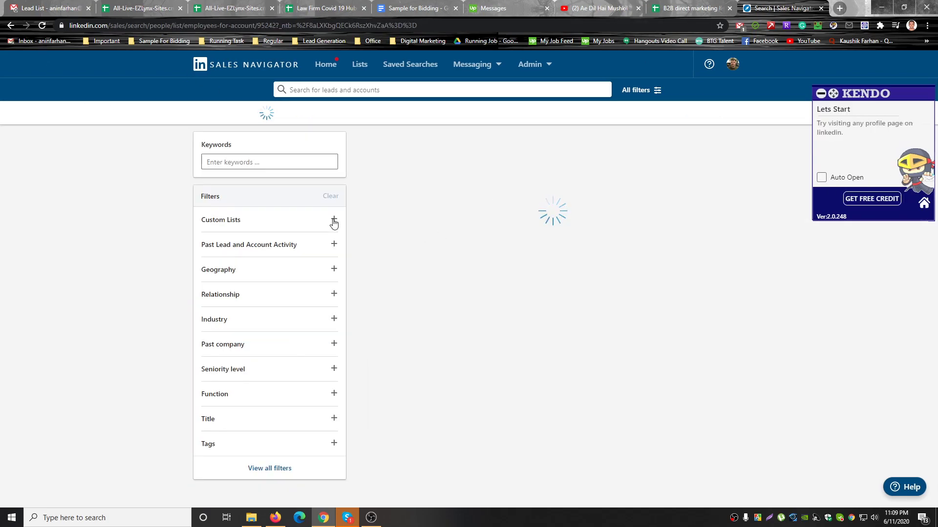
{"action": "left_click", "coordinate": [9, 26]}
{"action": "left_click", "coordinate": [9, 26]}
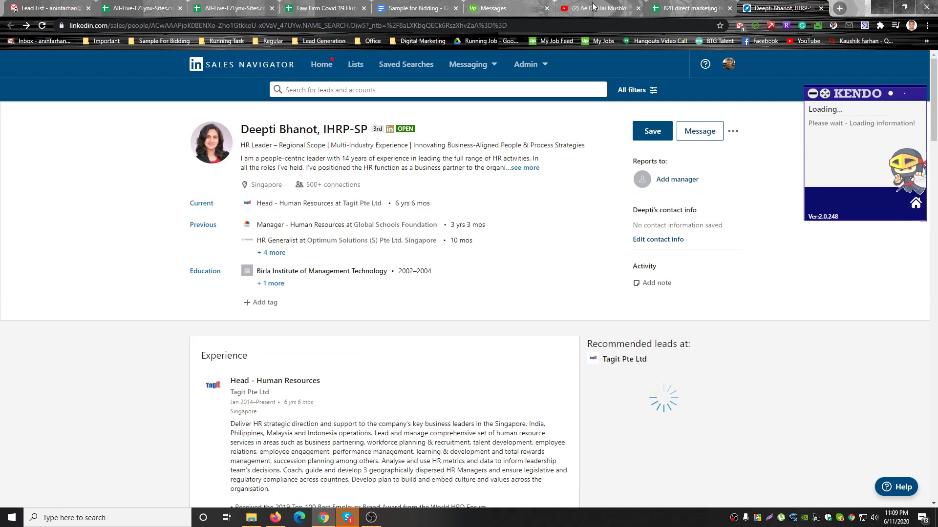
Return to the spreadsheet, check the criteria on the Instructions sheet and review the Title column on Sheet1.
{"action": "left_click", "coordinate": [672, 4]}
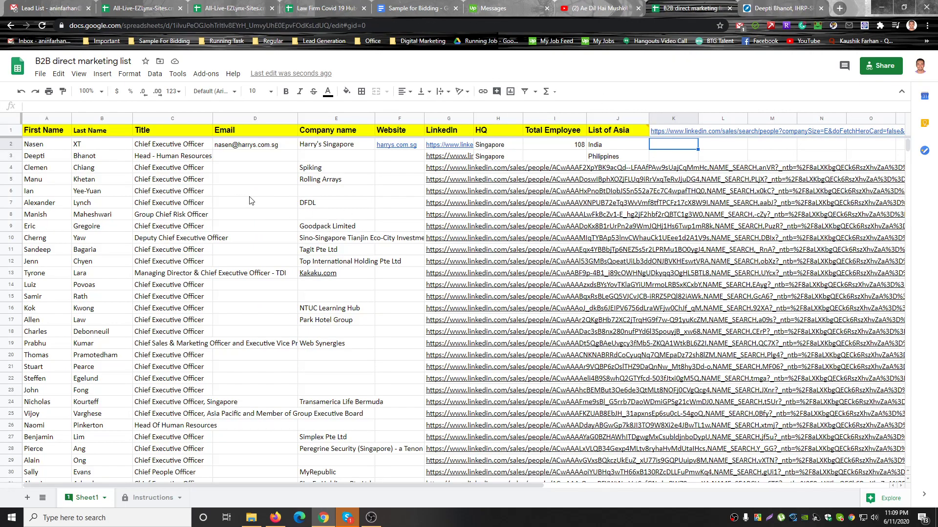
{"action": "left_click", "coordinate": [149, 498]}
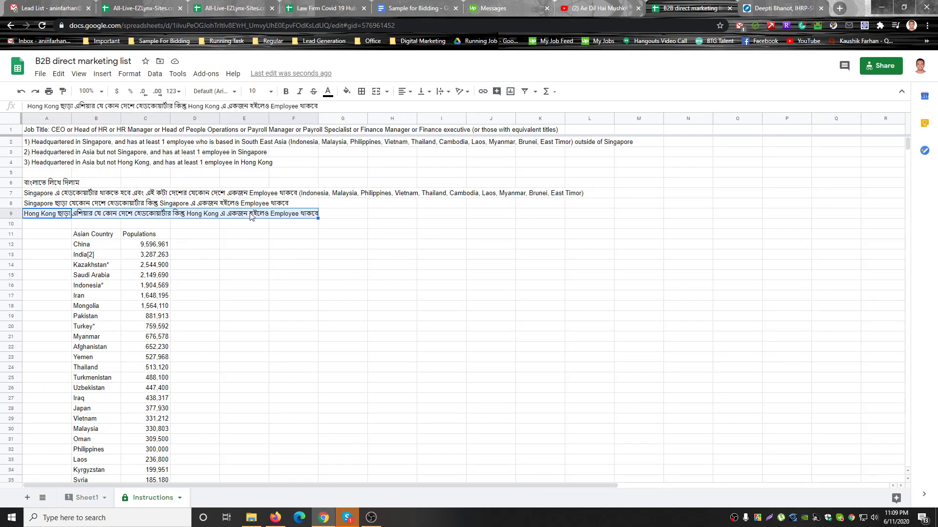
{"action": "left_click", "coordinate": [766, 7]}
{"action": "left_click", "coordinate": [676, 7]}
{"action": "left_click", "coordinate": [83, 498]}
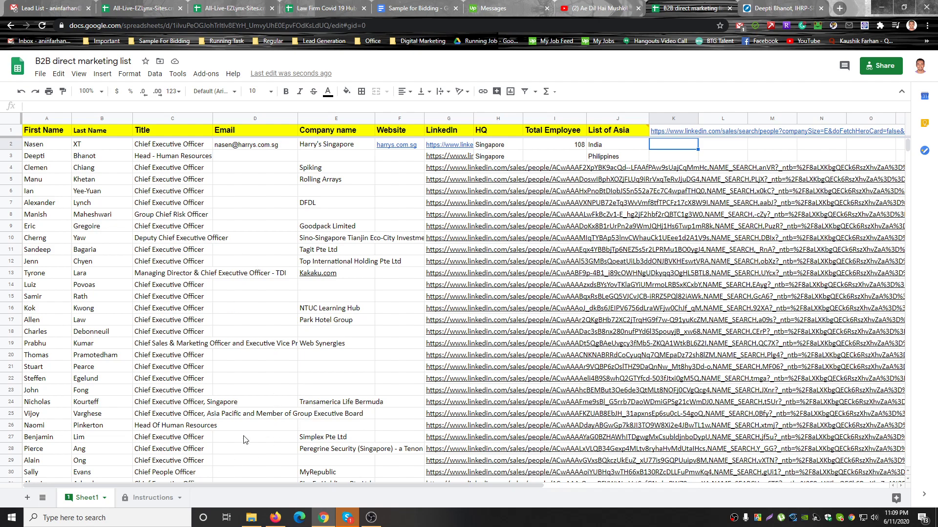
{"action": "left_click_drag", "start_coordinate": [174, 148], "coordinate": [170, 335]}
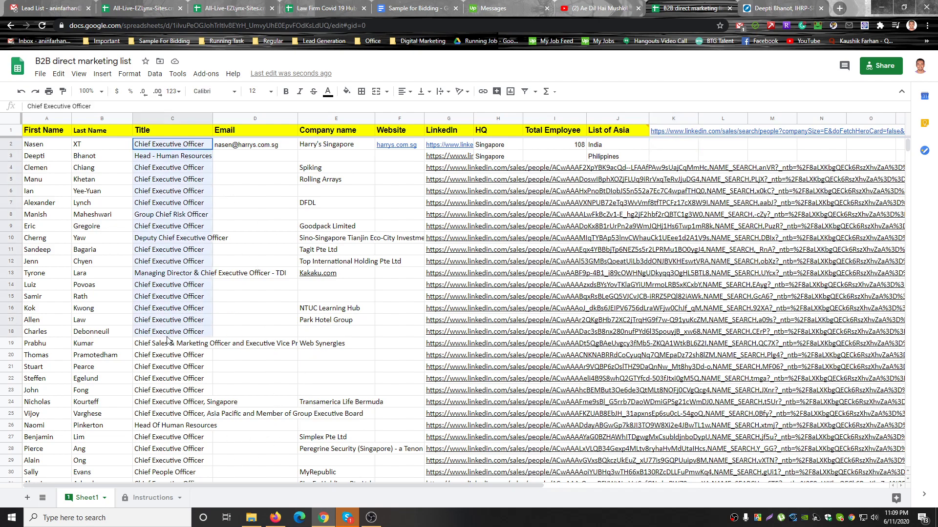
{"action": "left_click", "coordinate": [272, 333]}
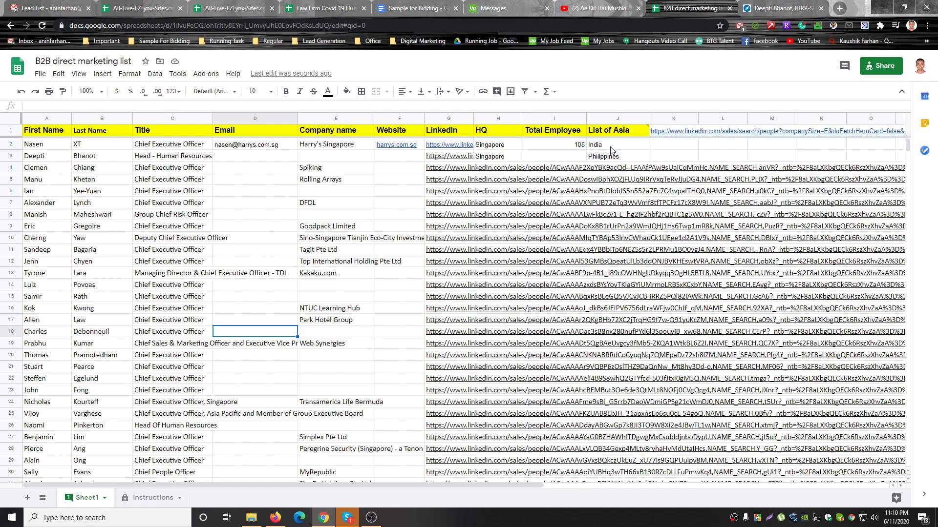
Enter 1-1000 in cell B10 of the Instructions sheet.
{"action": "left_click", "coordinate": [149, 498]}
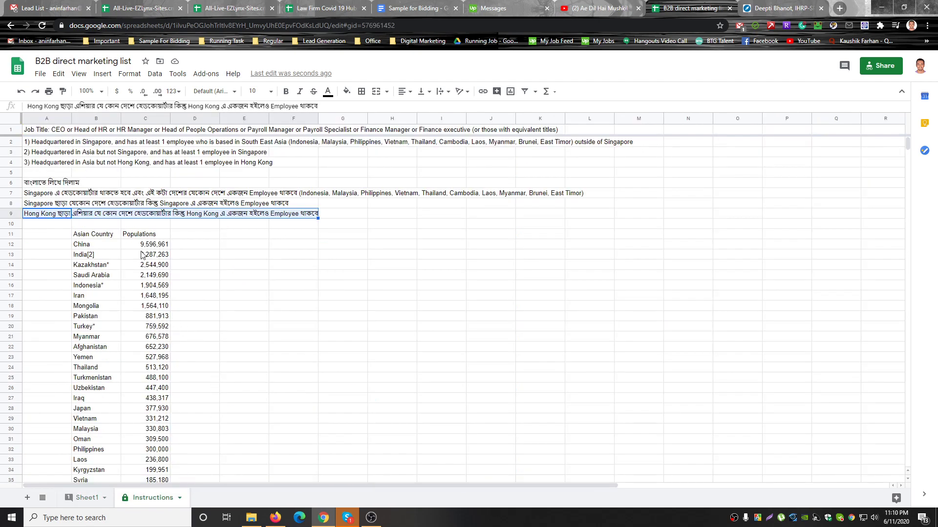
{"action": "left_click", "coordinate": [89, 226]}
{"action": "type", "text": "1-1000"}
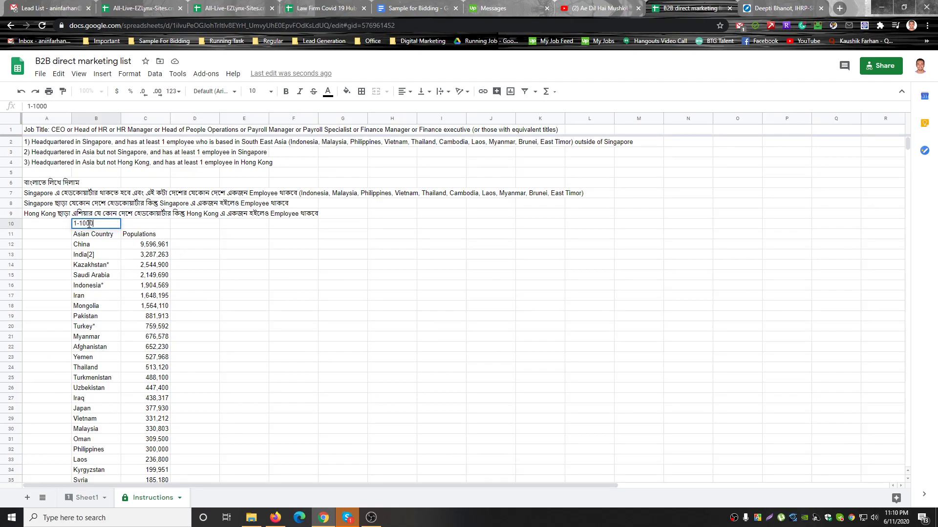
{"action": "left_click", "coordinate": [266, 360]}
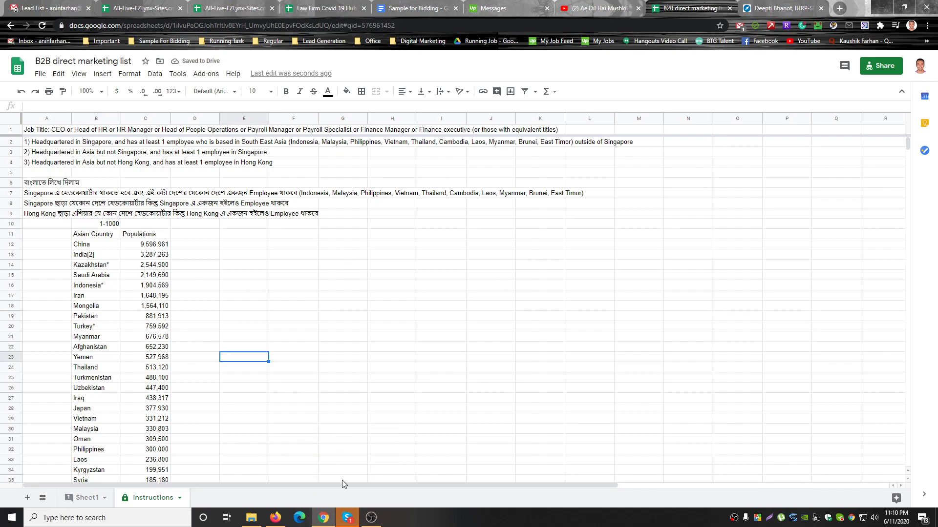
Open the Sales Navigator profile linked in G3 of Sheet1 and view that lead on LinkedIn.com.
{"action": "left_click", "coordinate": [346, 518]}
{"action": "left_click", "coordinate": [762, 6]}
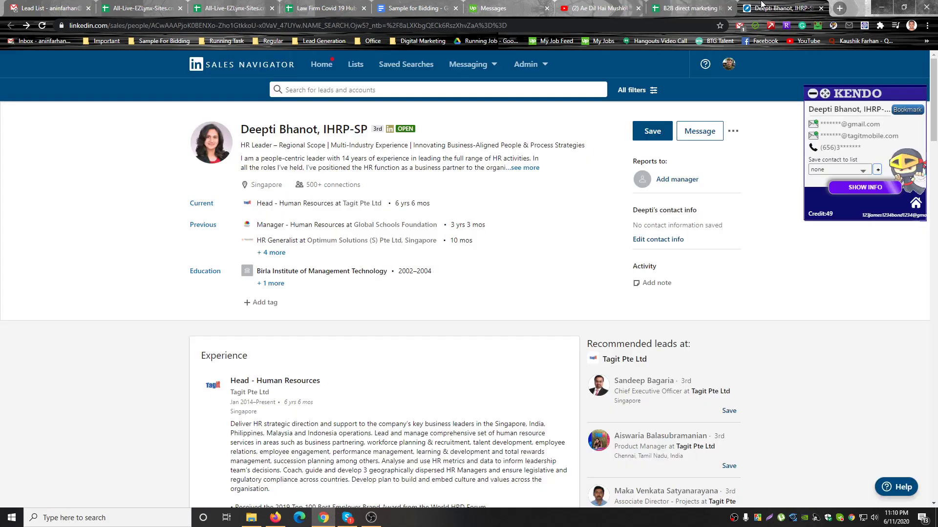
{"action": "left_click", "coordinate": [691, 8]}
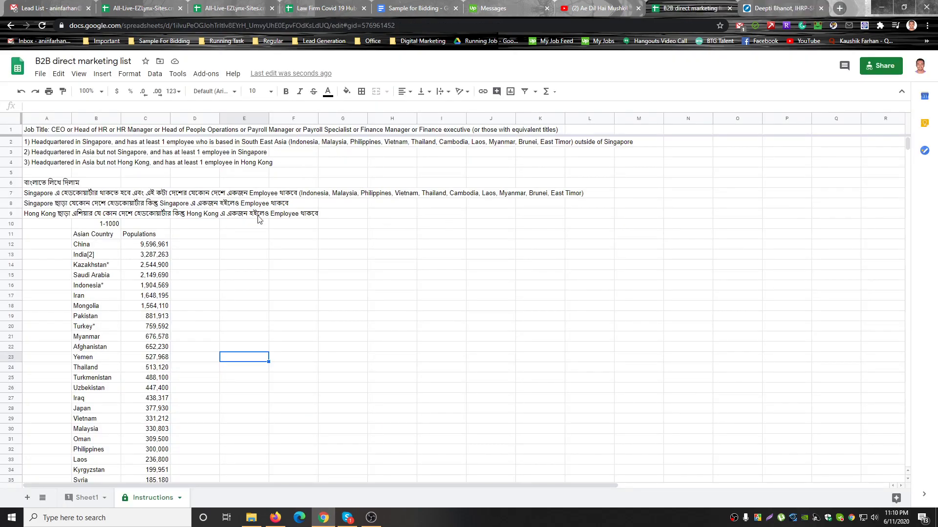
{"action": "left_click", "coordinate": [87, 498]}
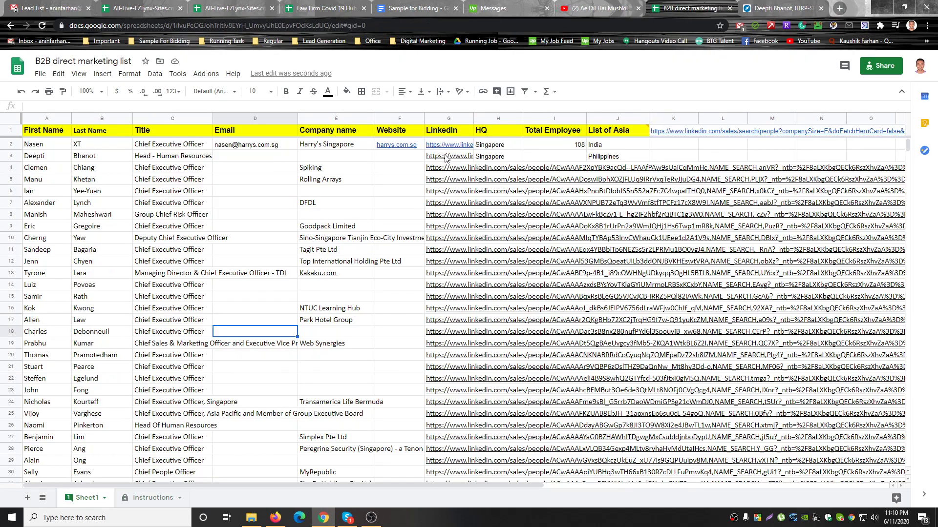
{"action": "left_click", "coordinate": [446, 157]}
{"action": "left_click", "coordinate": [476, 172]}
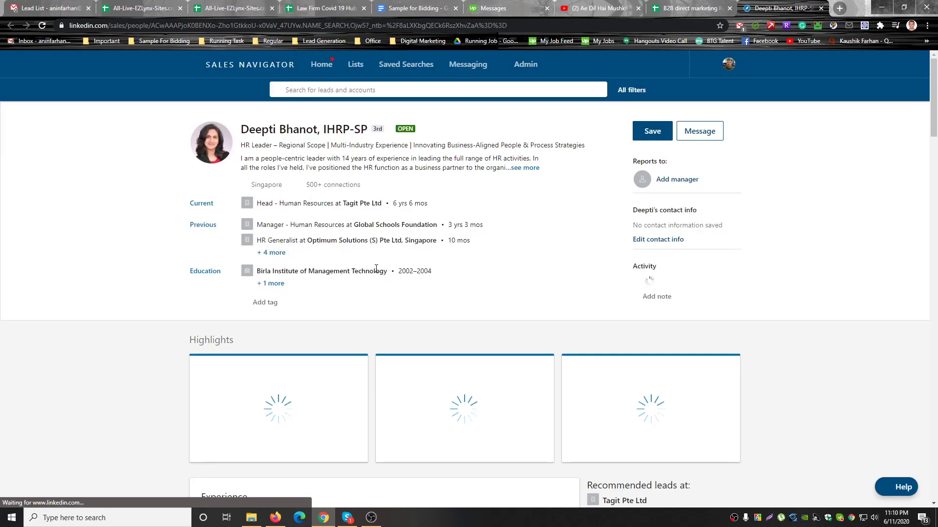
{"action": "left_click", "coordinate": [734, 131]}
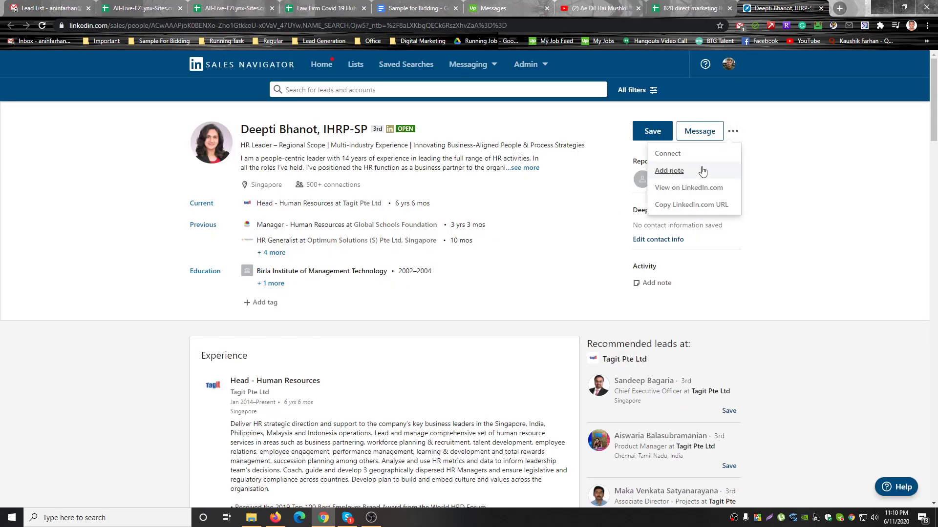
{"action": "left_click", "coordinate": [687, 186]}
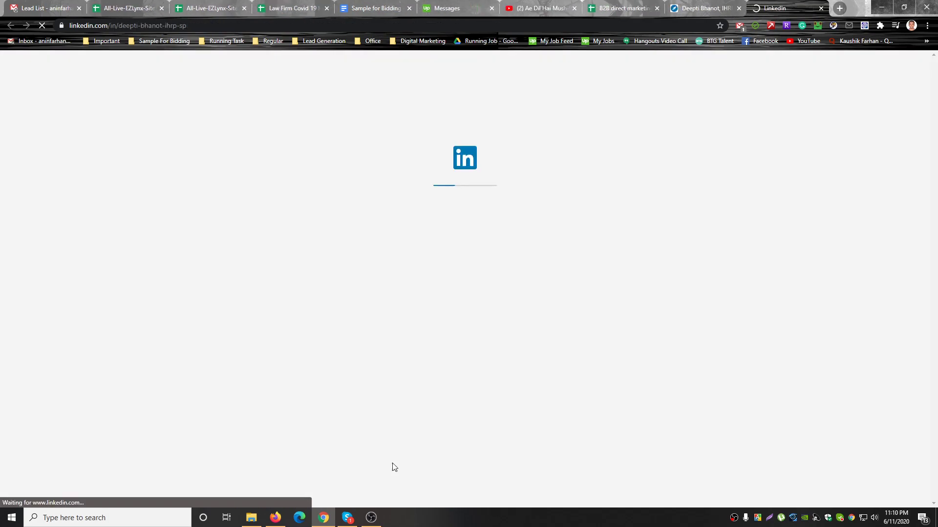
Switch to Skype, reply "5 minutes" in the unread chat and return to the browser.
{"action": "left_click", "coordinate": [347, 518]}
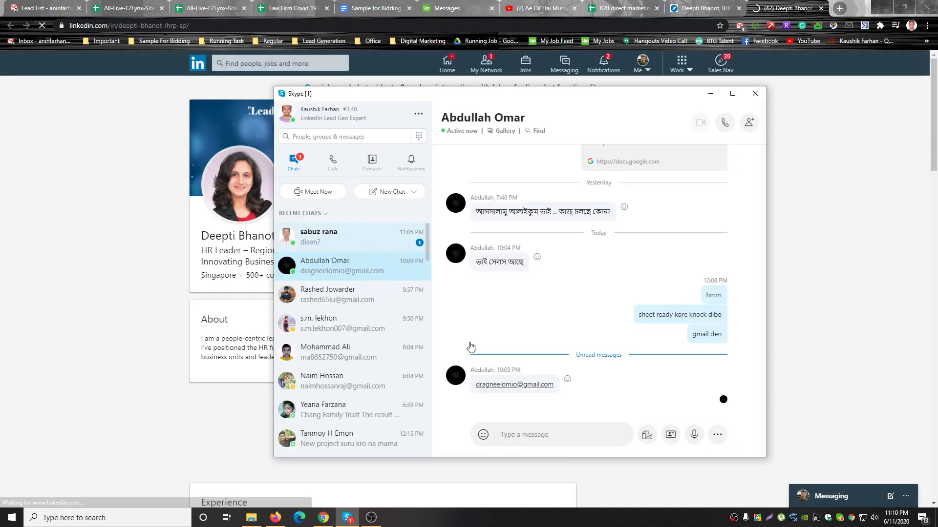
{"action": "left_click", "coordinate": [527, 438]}
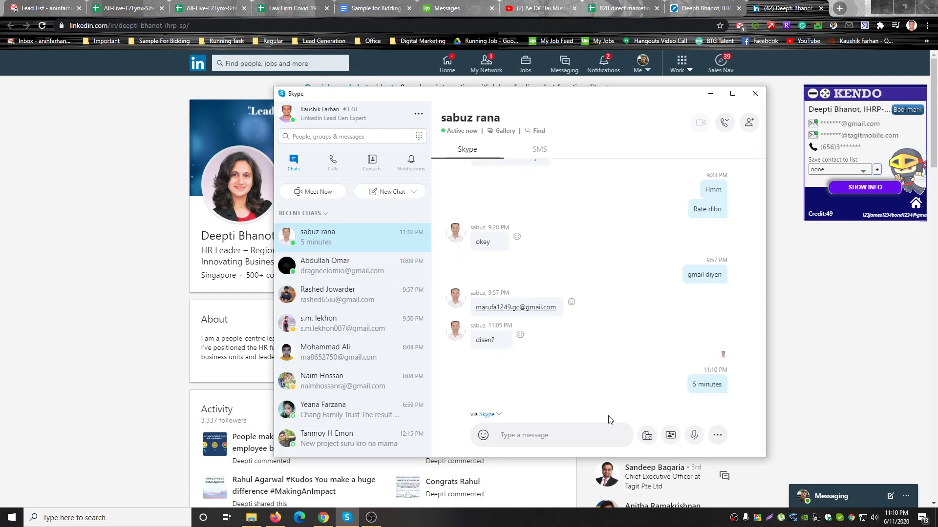
{"action": "left_click", "coordinate": [346, 518]}
Open the Tagit Pte Ltd company page from the lead's current position under Experience and list all its employees on LinkedIn.
{"action": "scroll", "coordinate": [353, 353], "scroll_direction": "down", "scroll_amount": 2}
{"action": "scroll", "coordinate": [353, 353], "scroll_direction": "down", "scroll_amount": 5}
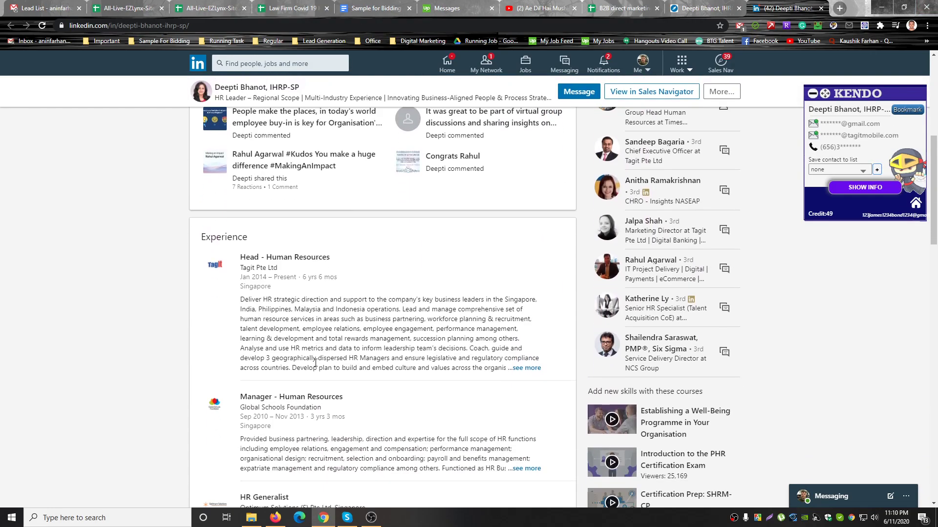
{"action": "left_click", "coordinate": [256, 268]}
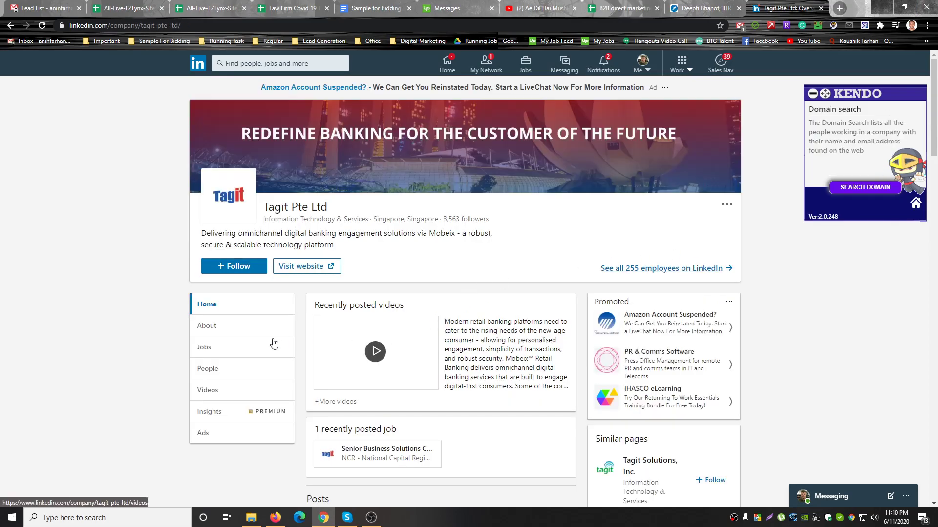
{"action": "left_click", "coordinate": [667, 270]}
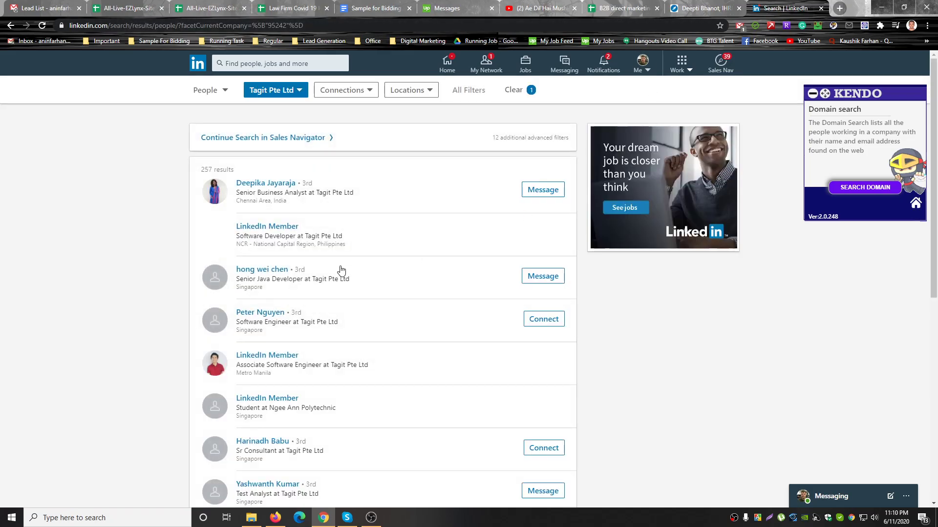
Expand the Locations filter of the Tagit Pte Ltd employee results and examine the countries and regions offered.
{"action": "left_click", "coordinate": [427, 90]}
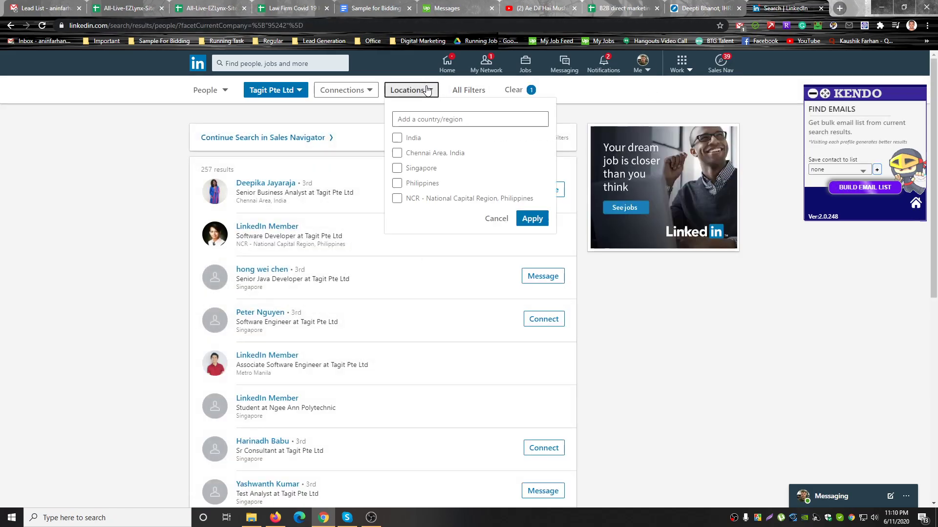
{"action": "scroll", "coordinate": [485, 118], "scroll_direction": "down", "scroll_amount": 1}
{"action": "scroll", "coordinate": [485, 118], "scroll_direction": "up", "scroll_amount": 1}
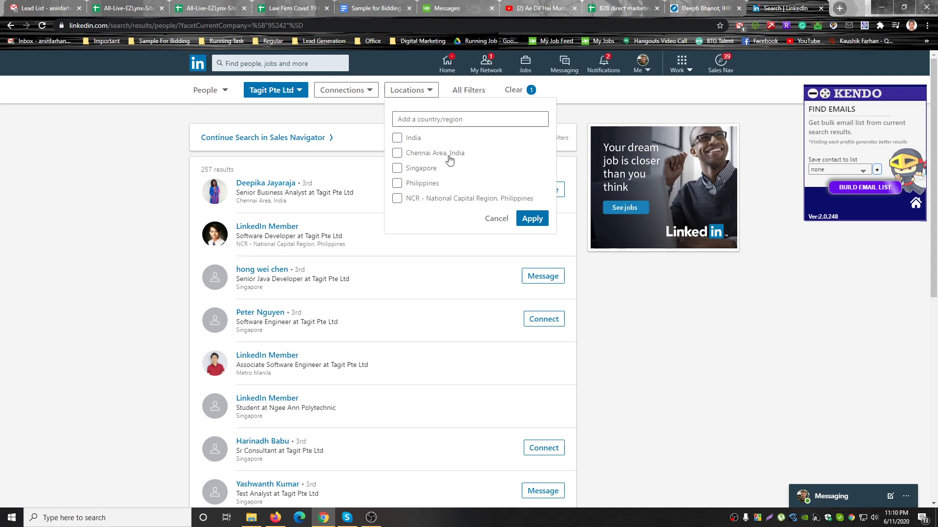
{"action": "scroll", "coordinate": [303, 293], "scroll_direction": "down", "scroll_amount": 4}
{"action": "scroll", "coordinate": [346, 304], "scroll_direction": "up", "scroll_amount": 4}
{"action": "left_click", "coordinate": [710, 7]}
{"action": "left_click", "coordinate": [789, 6]}
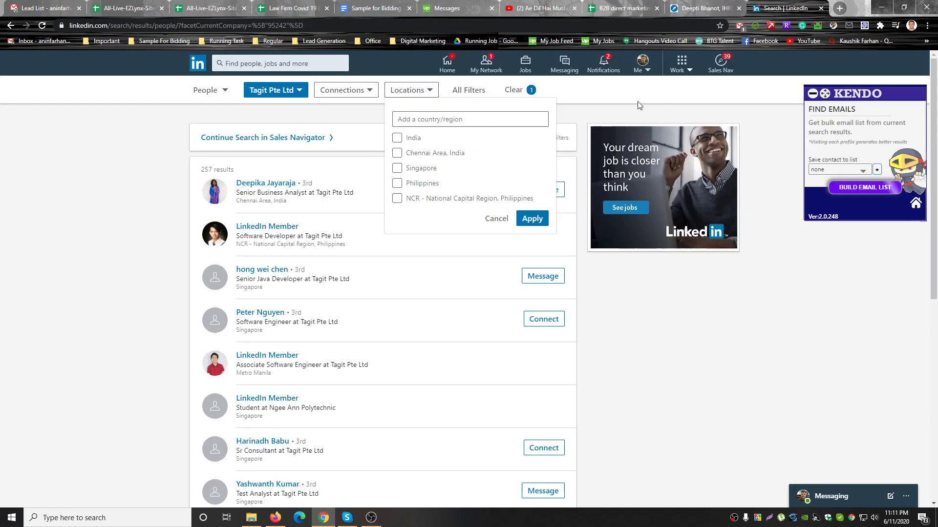